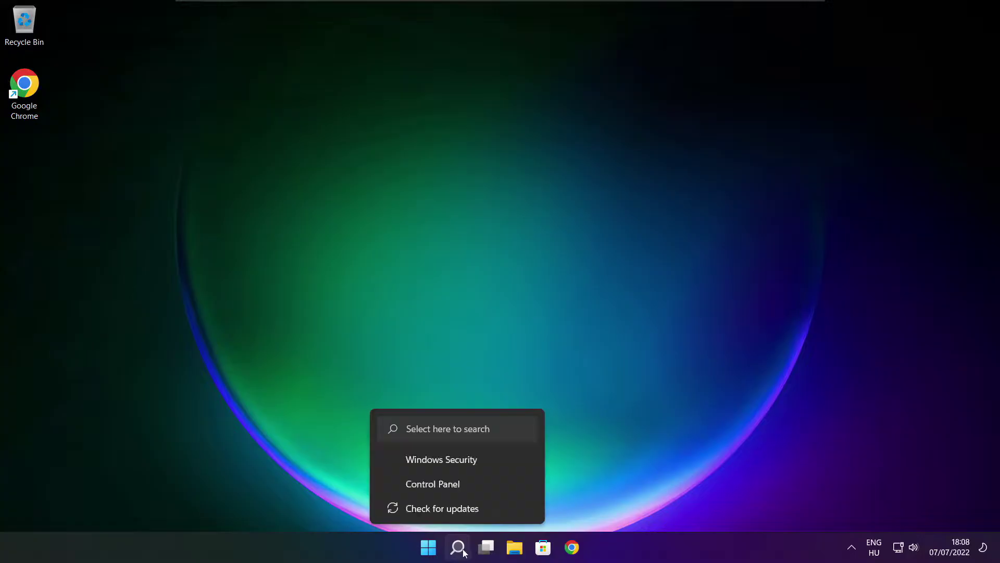
Search Windows for "device manager", open Device Manager and maximize its window
left_click(460, 552)
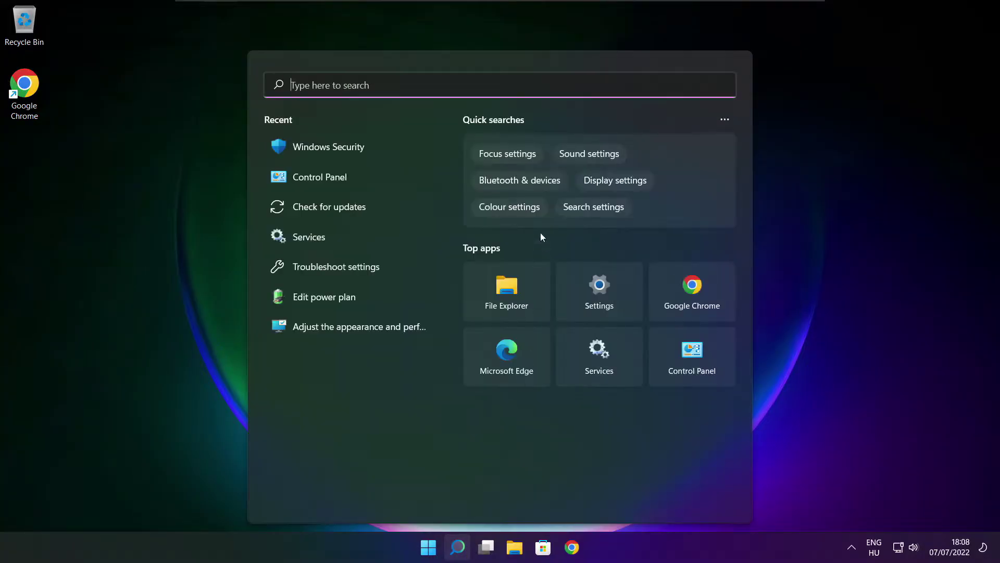
type("device m")
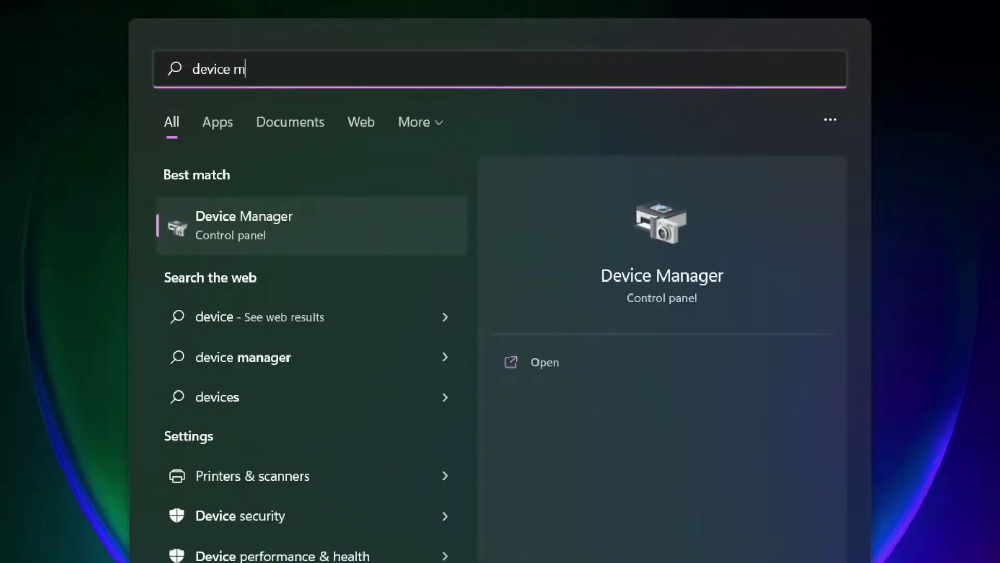
type("anag")
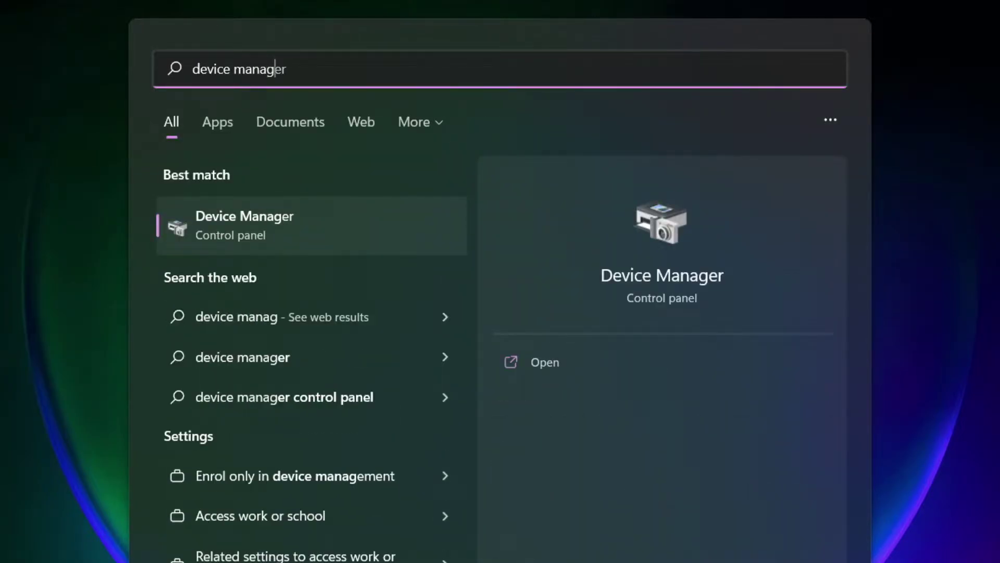
type("er")
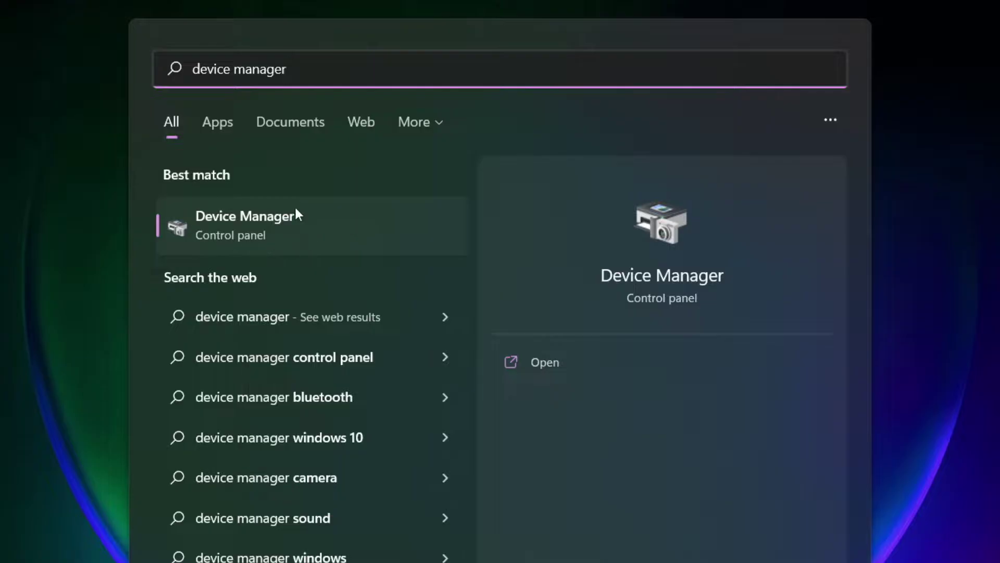
left_click(367, 232)
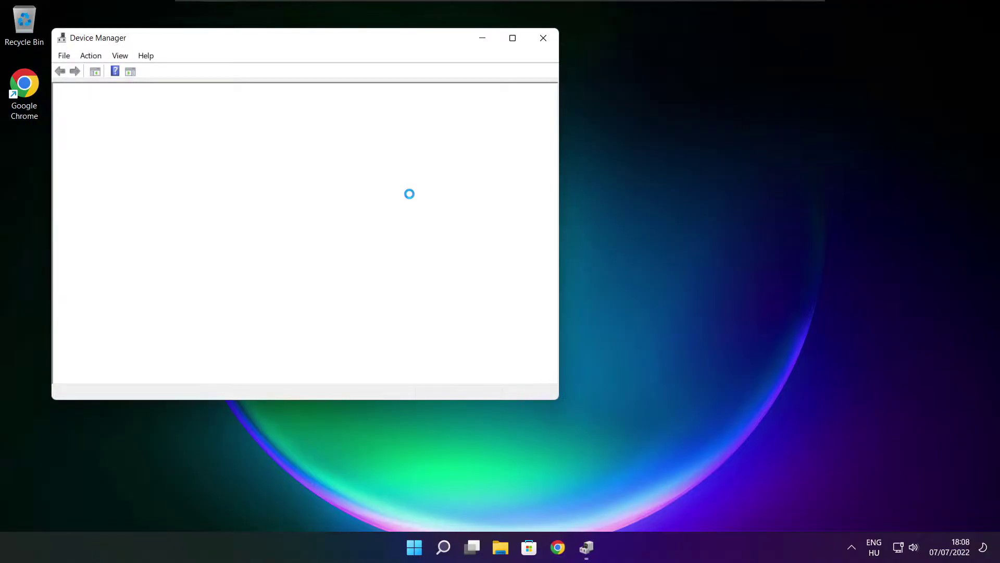
left_click(513, 39)
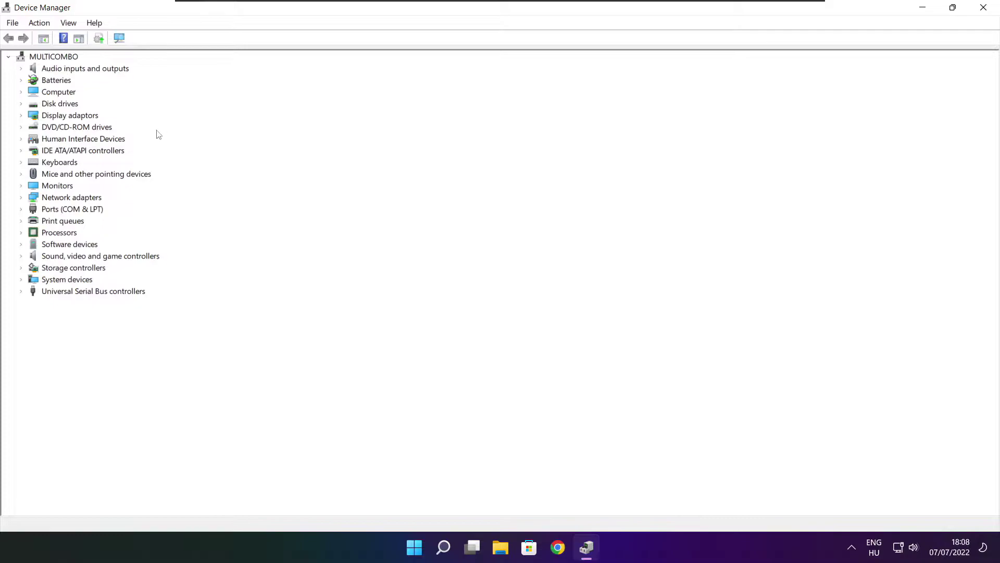
Update the VMware SVGA 3D display adaptor's driver using the automatic driver search, and close the update wizard
left_click(25, 118)
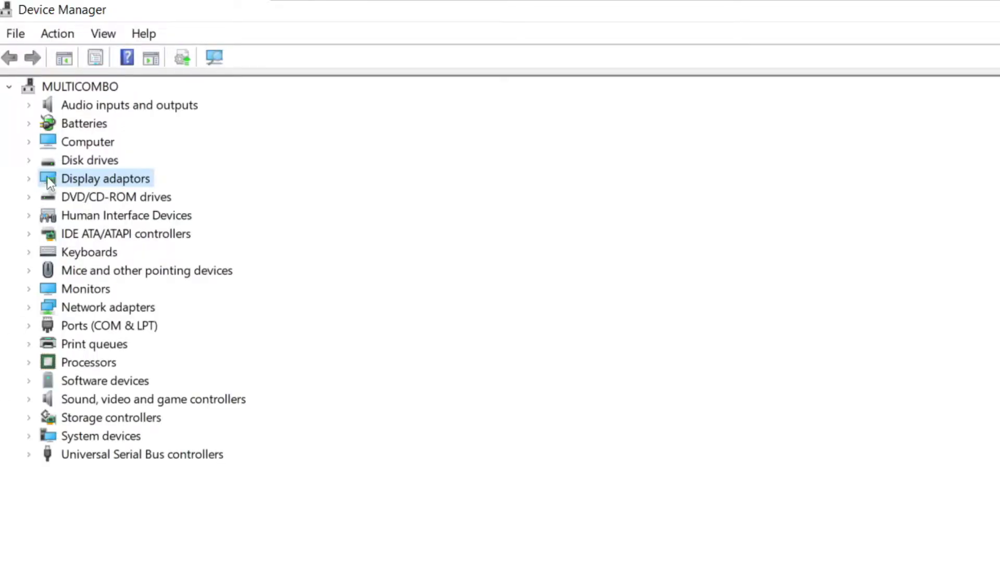
left_click(29, 180)
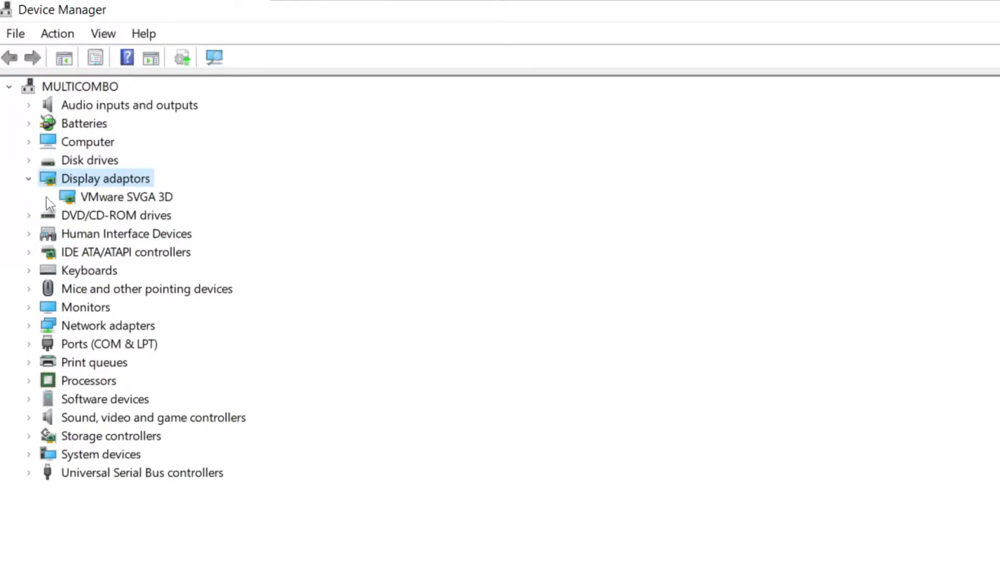
left_click(145, 200)
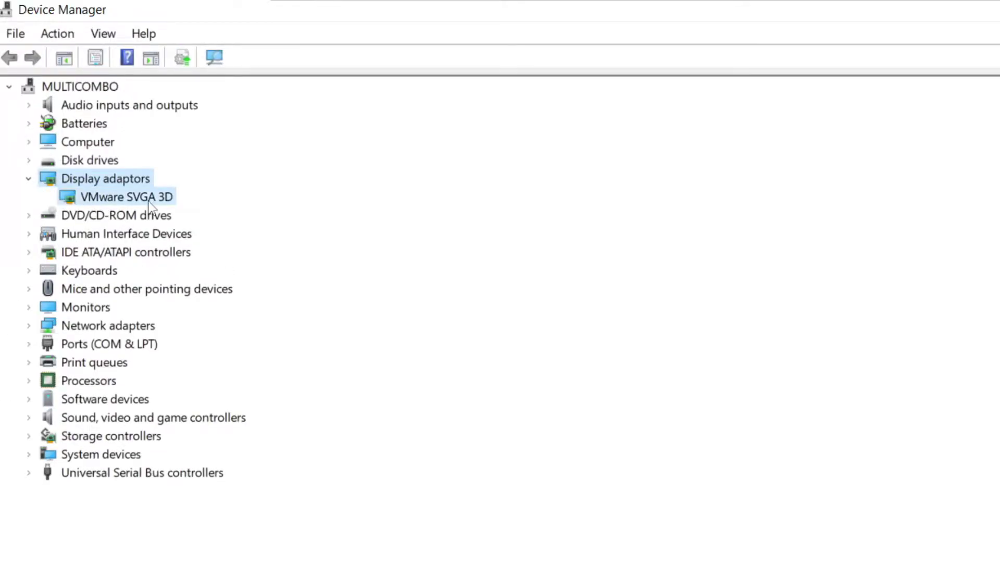
right_click(108, 201)
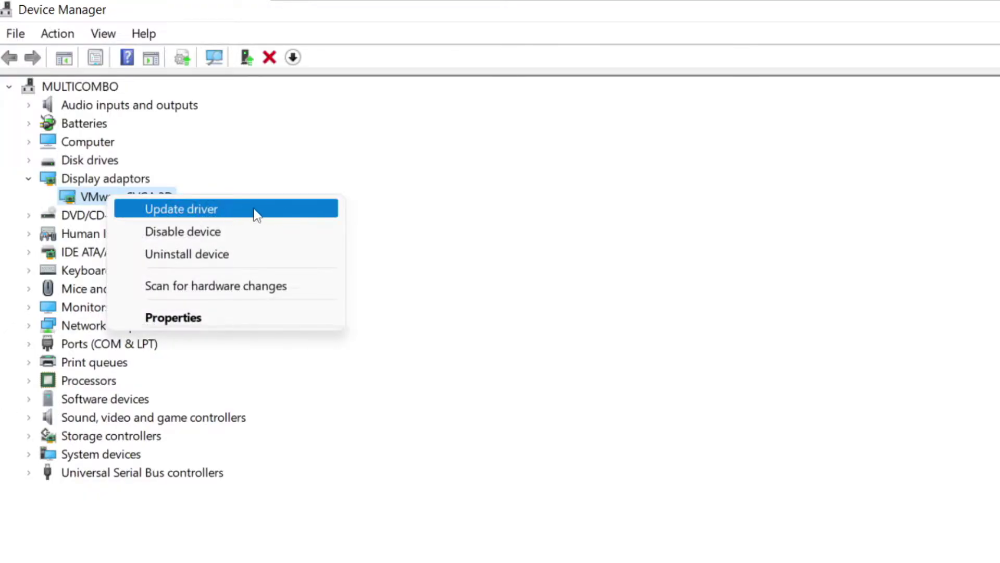
left_click(222, 210)
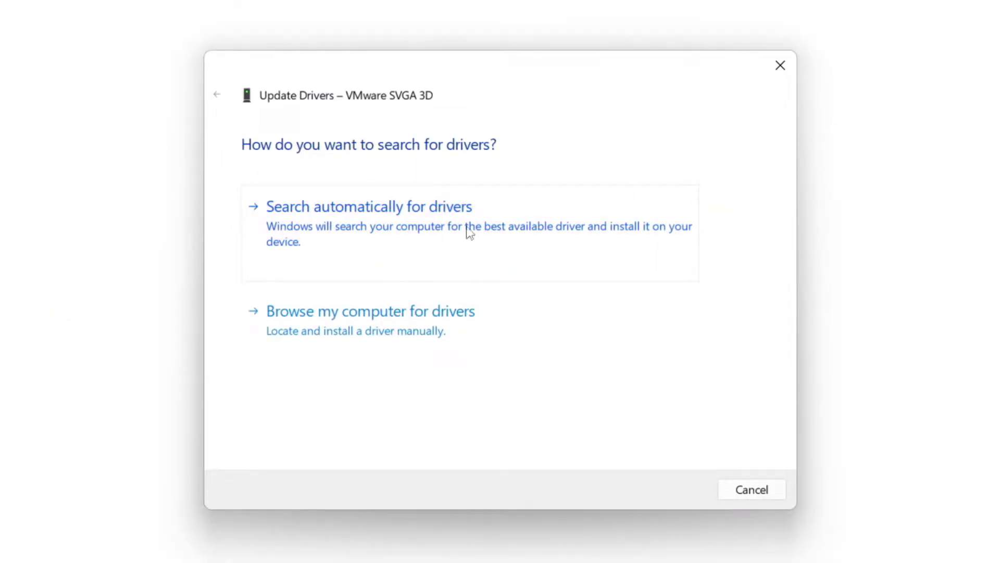
left_click(438, 232)
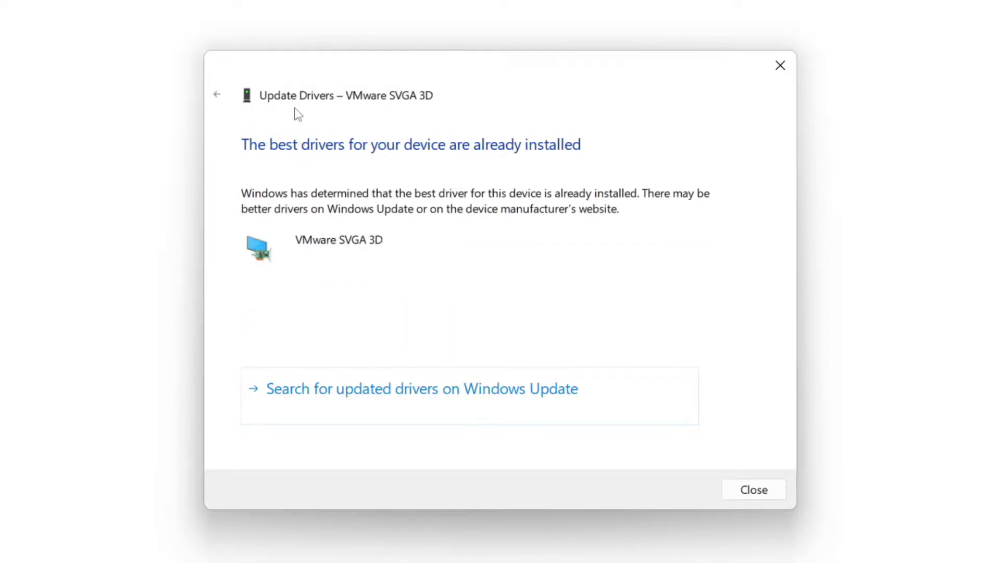
left_click(753, 494)
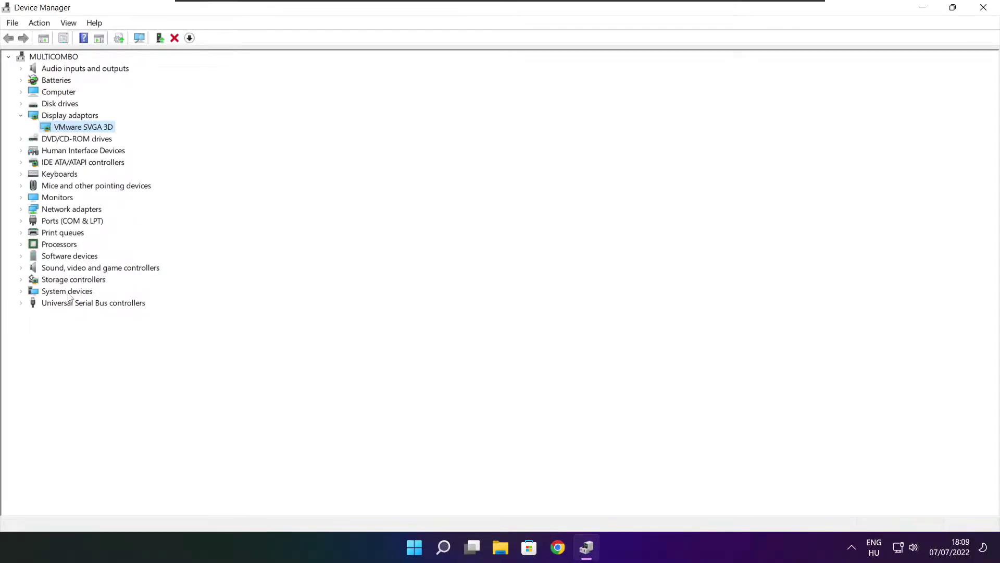
Update the High Definition Audio Device's driver using the automatic driver search, and close the wizard and Device Manager
left_click(67, 332)
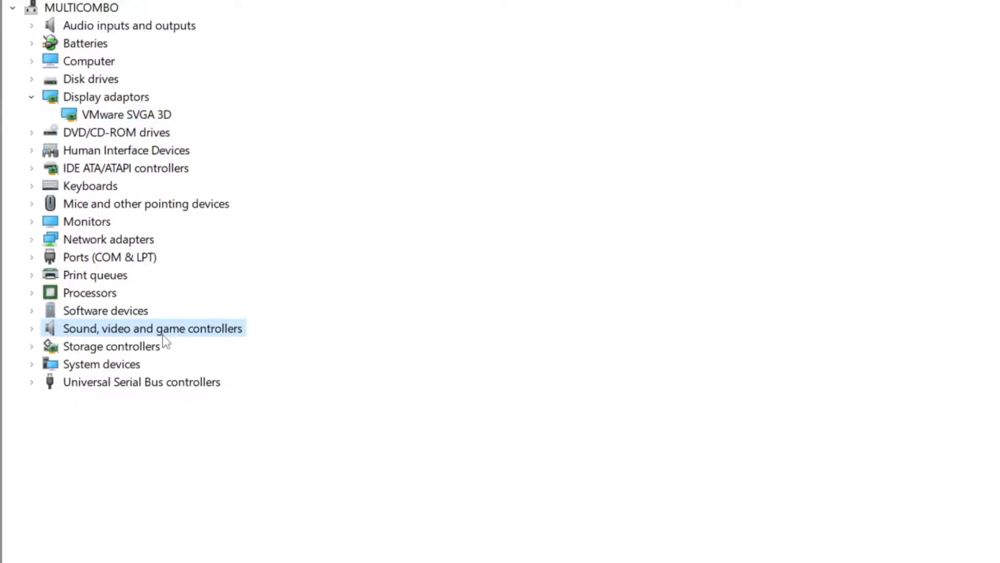
left_click(32, 328)
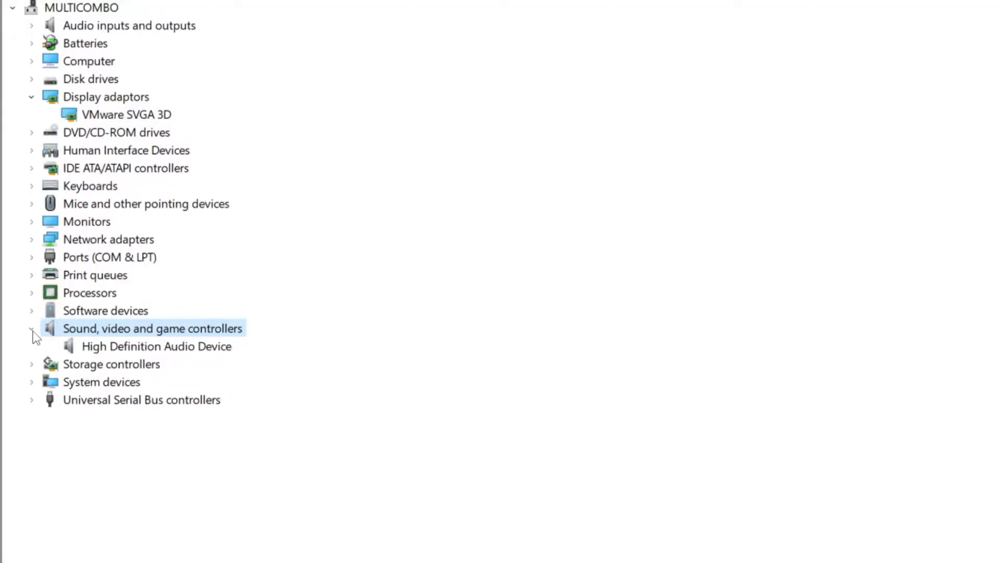
left_click(118, 347)
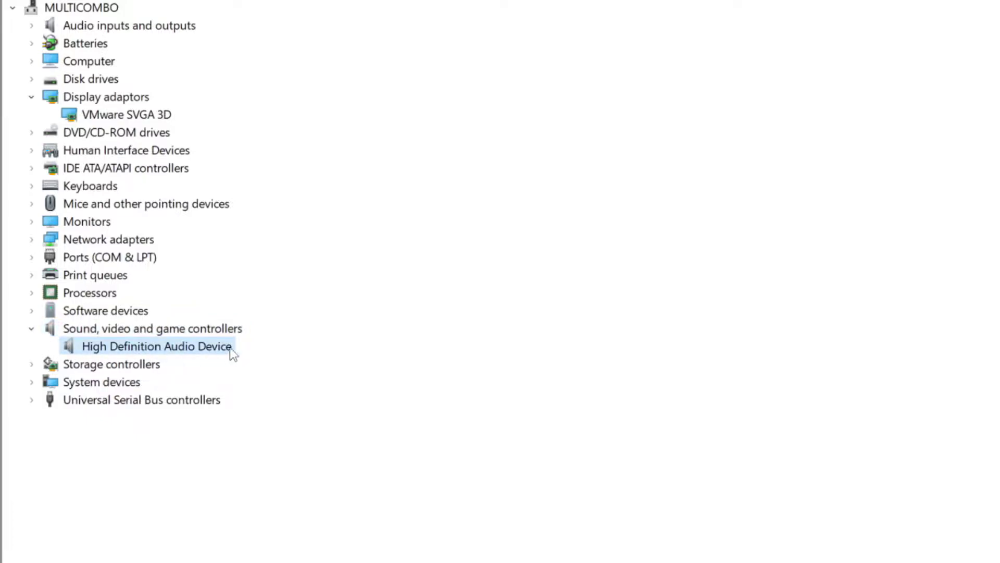
right_click(149, 352)
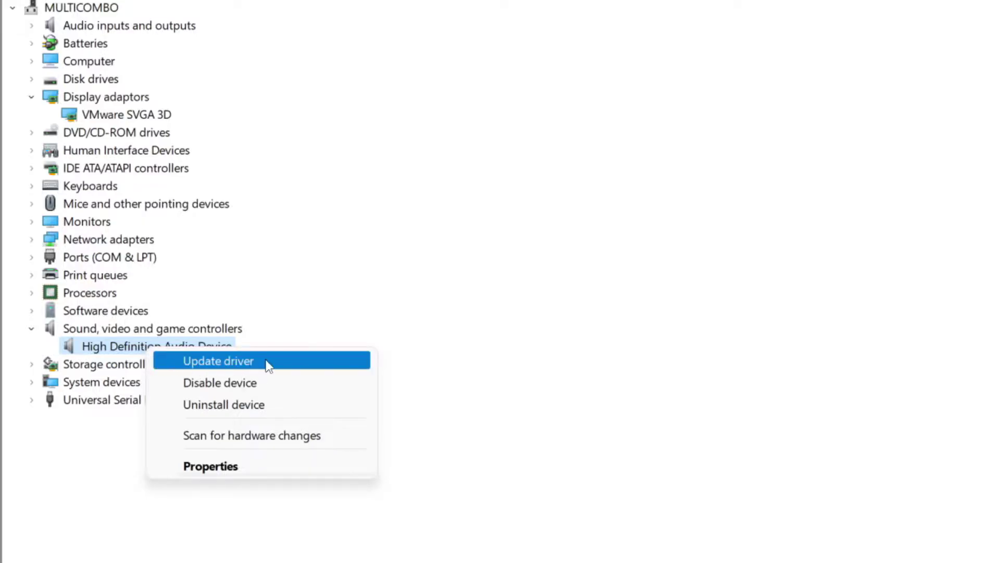
left_click(297, 368)
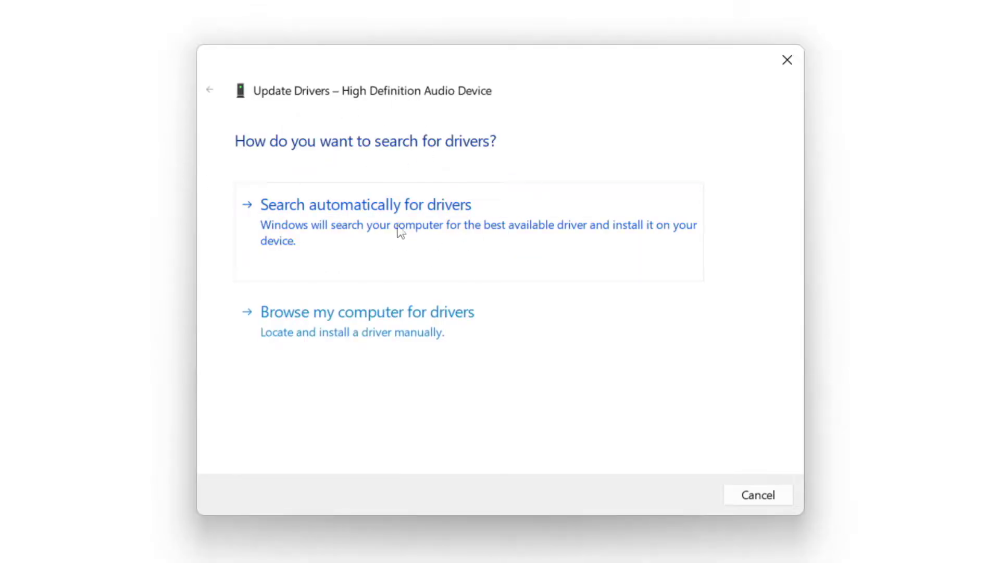
left_click(401, 232)
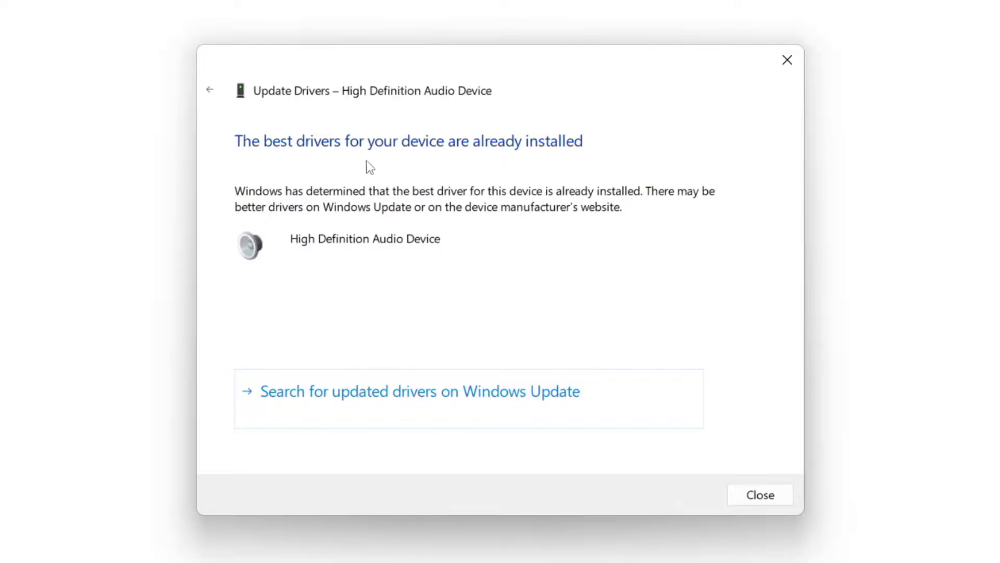
left_click(761, 496)
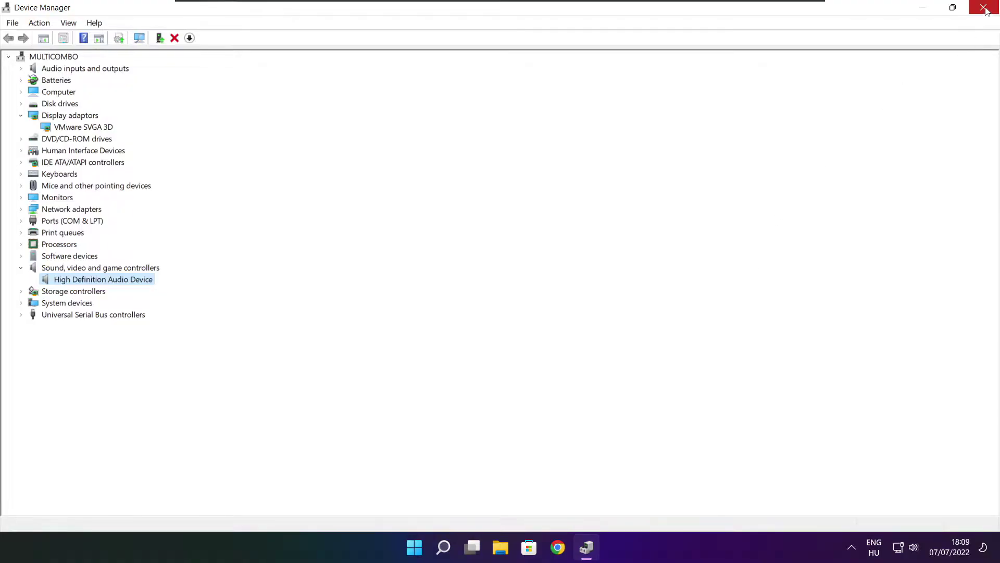
left_click(984, 8)
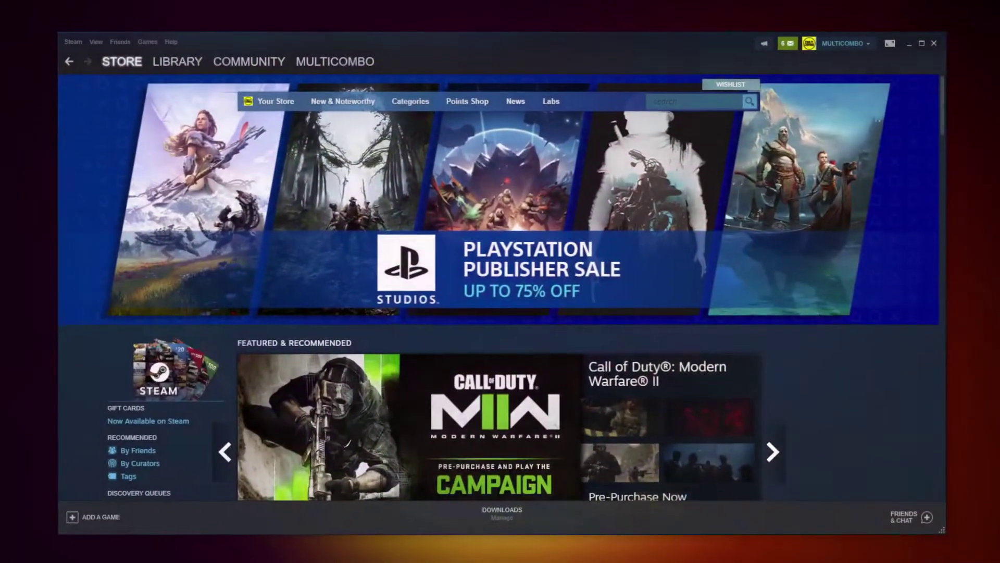
In the Steam library, verify the integrity of the local files of the favorite game that is not working
mouse_move(175, 65)
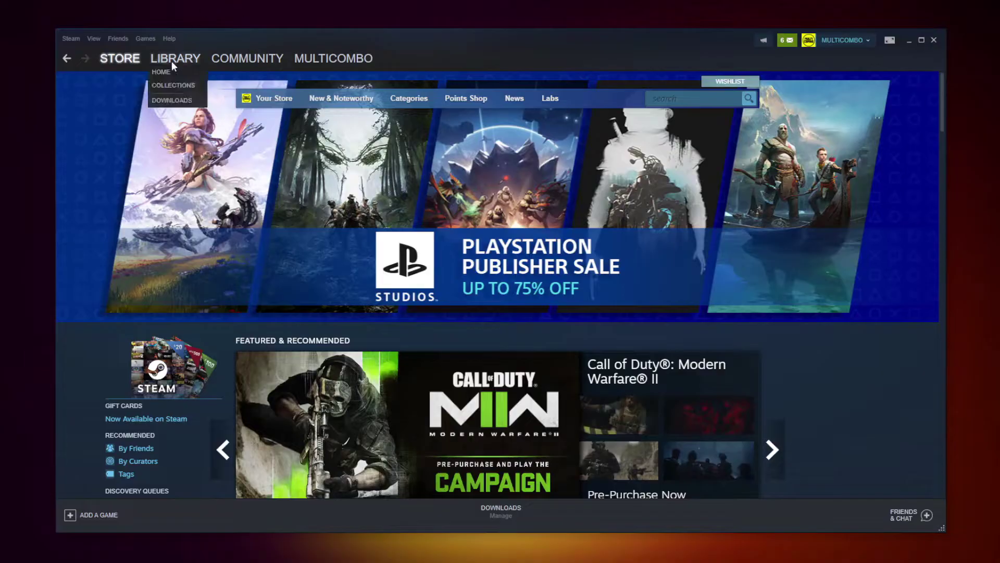
left_click(172, 60)
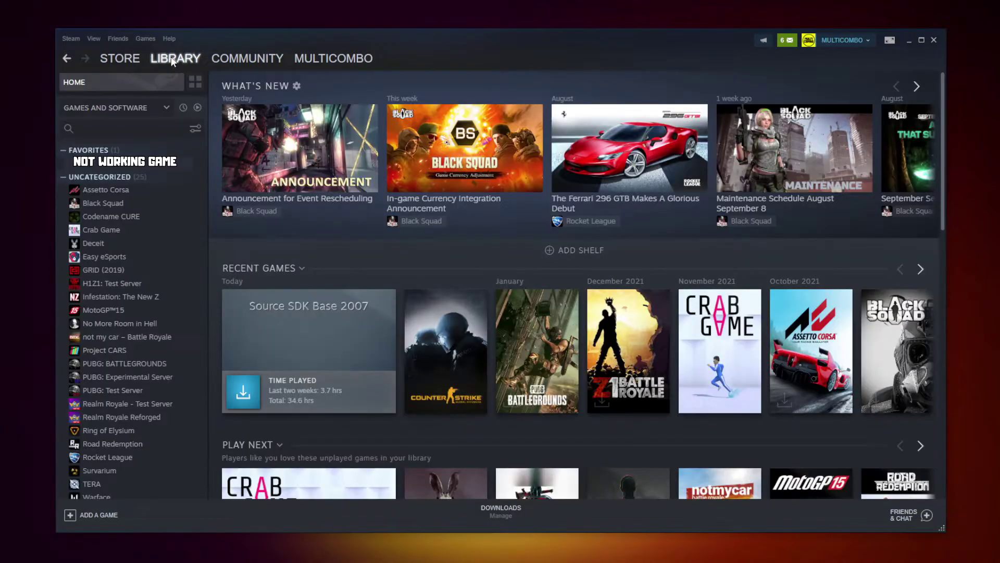
right_click(196, 167)
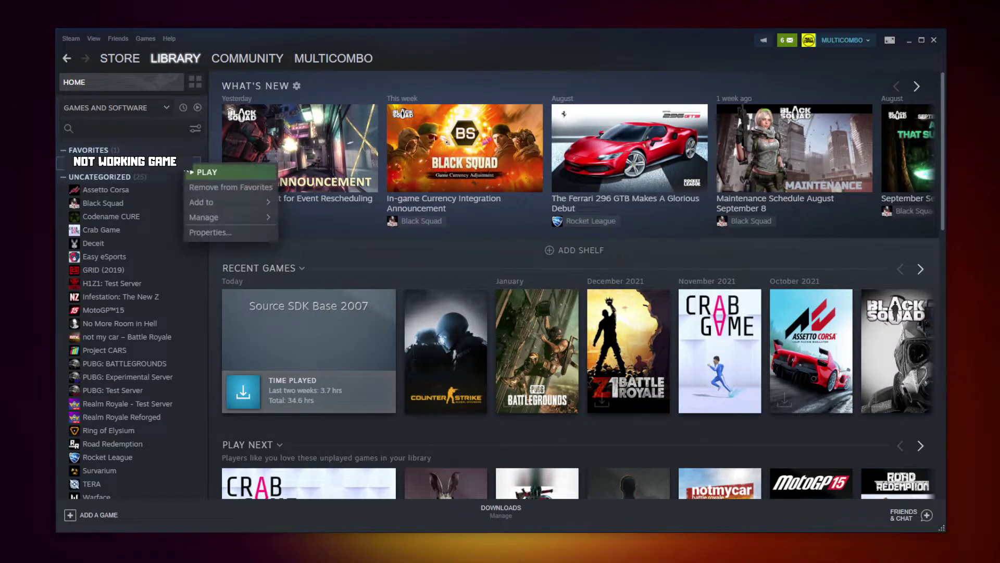
left_click(223, 230)
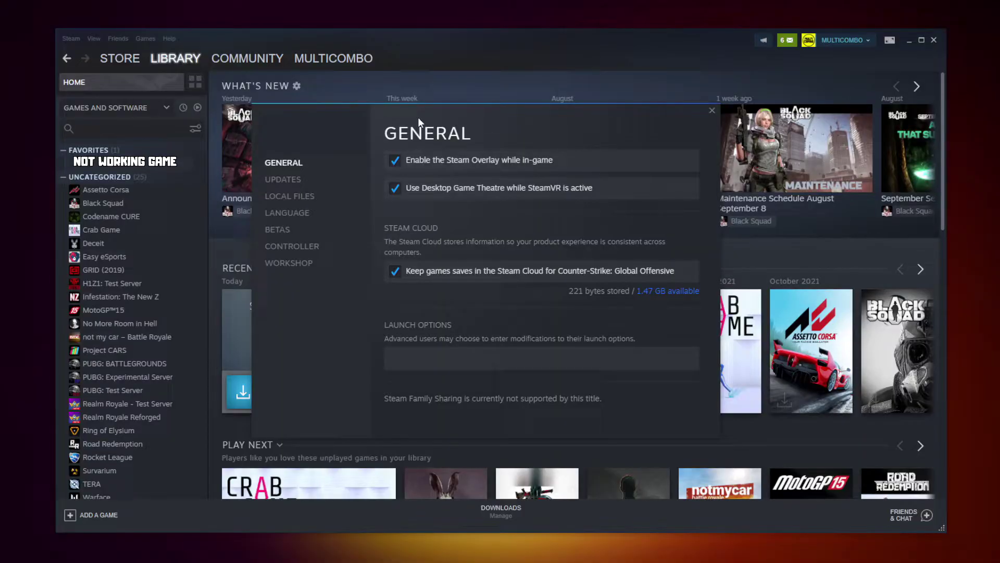
left_click(293, 196)
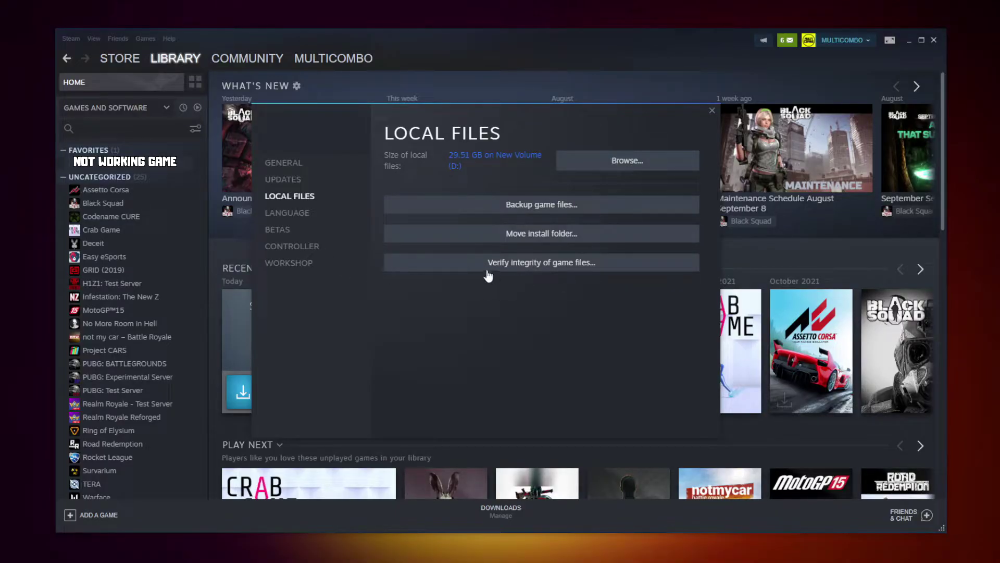
left_click(545, 265)
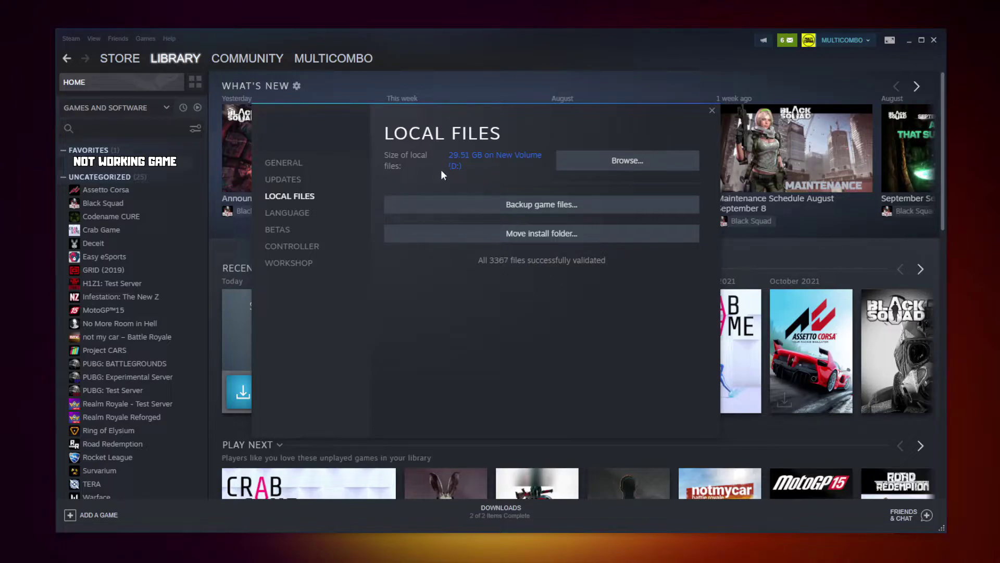
Browse to the game's install folder and open the compatibility settings in the game application's properties
left_click(651, 166)
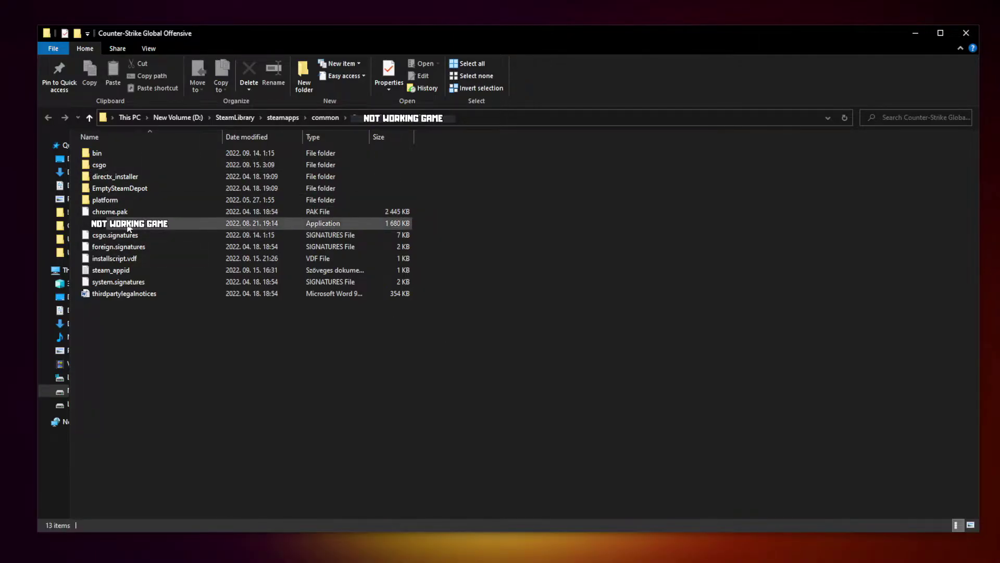
left_click(231, 227)
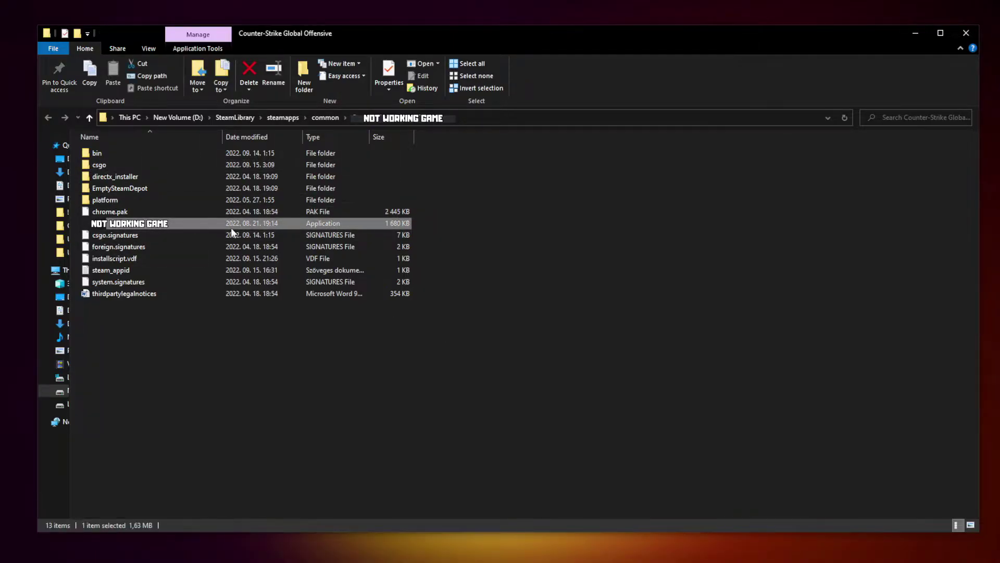
right_click(201, 224)
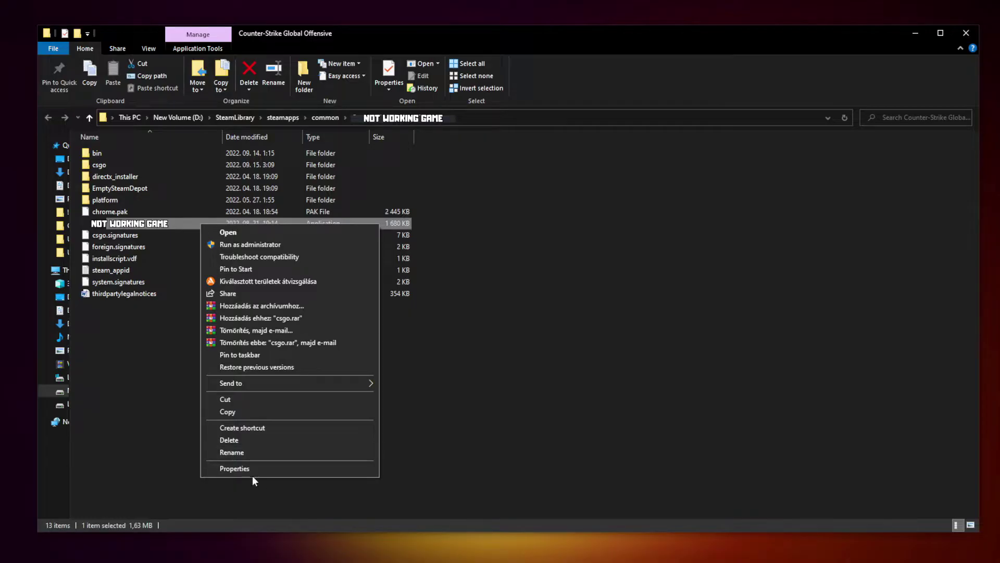
left_click(289, 468)
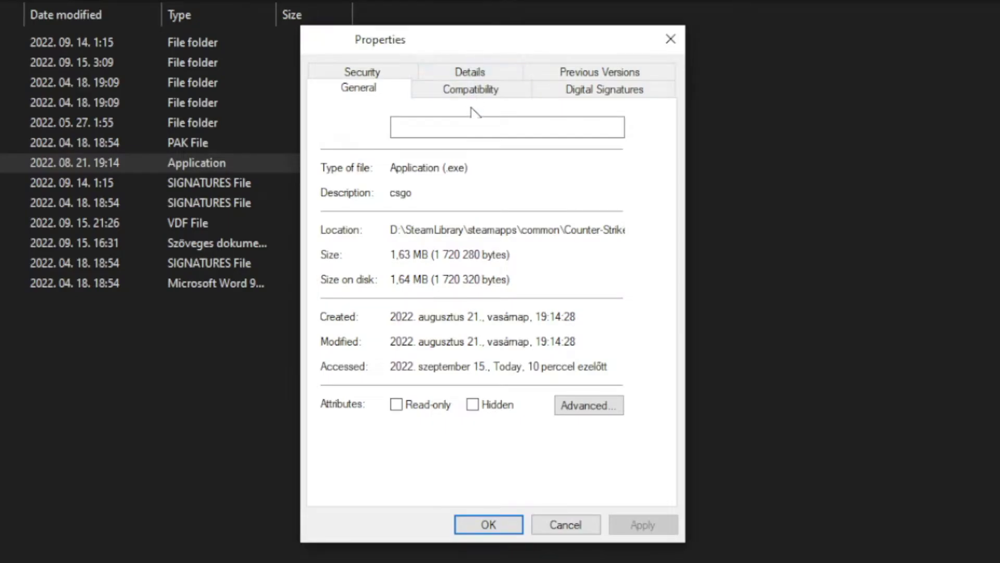
left_click(482, 98)
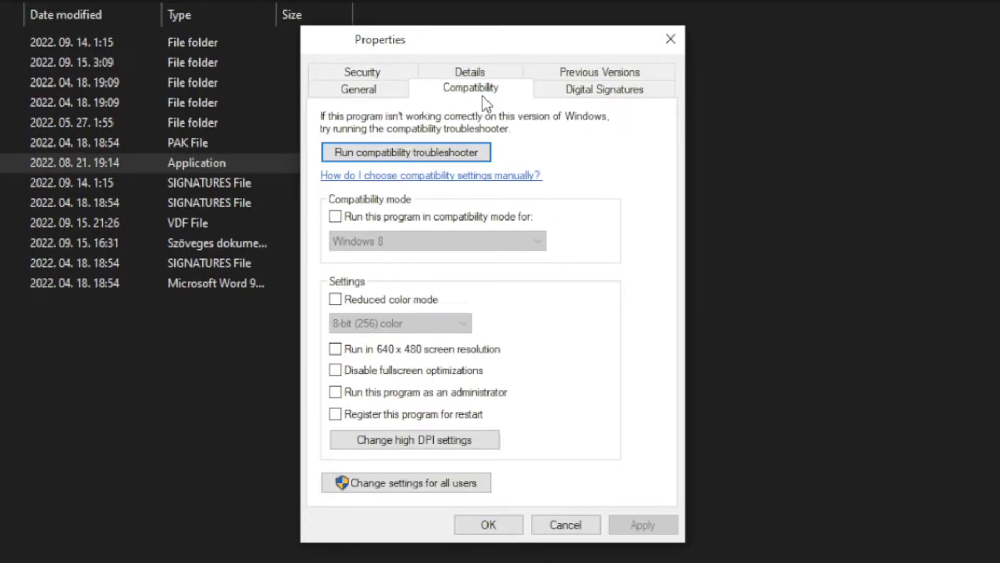
Enable compatibility mode for the game application and choose Windows 8
left_click(344, 218)
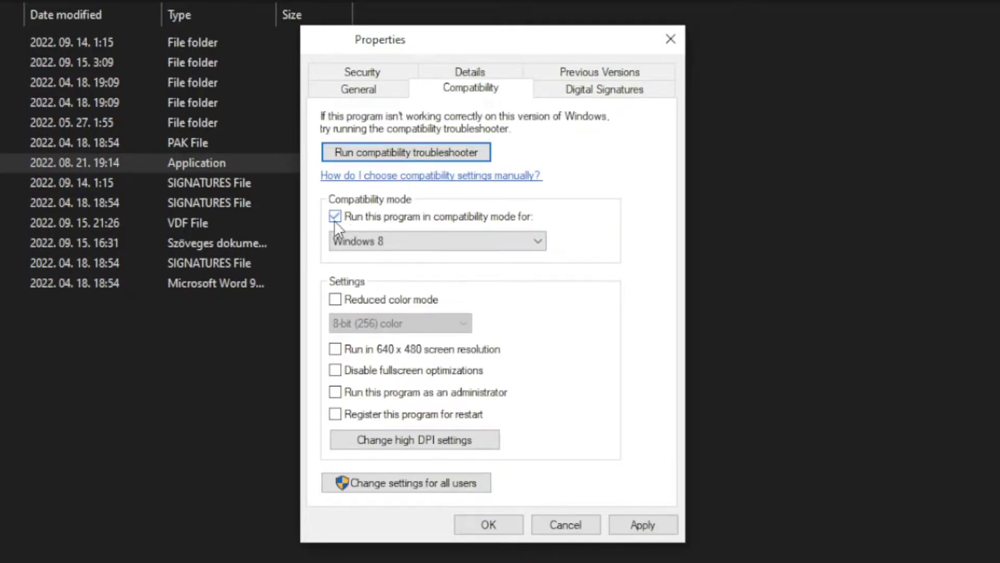
left_click(387, 236)
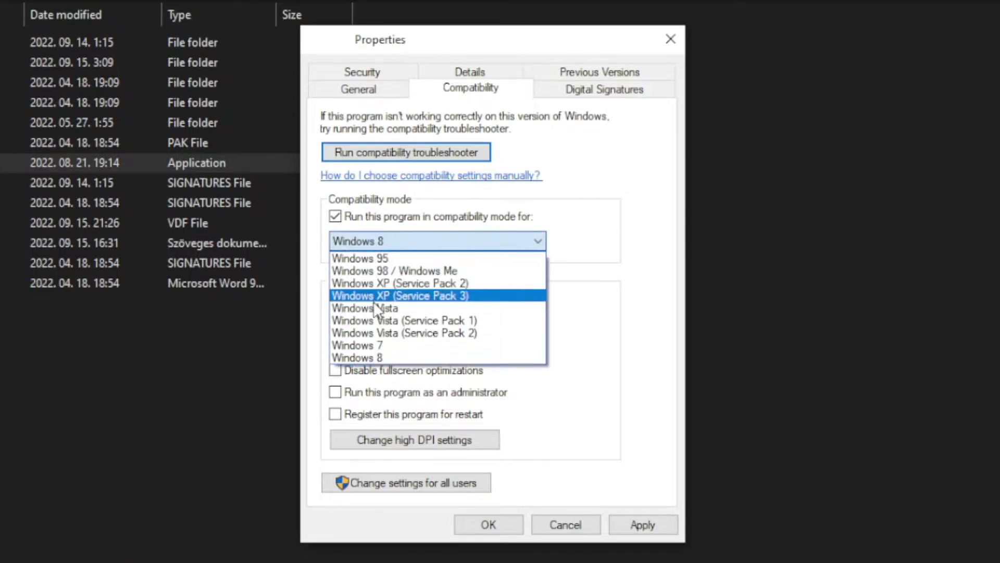
left_click(386, 358)
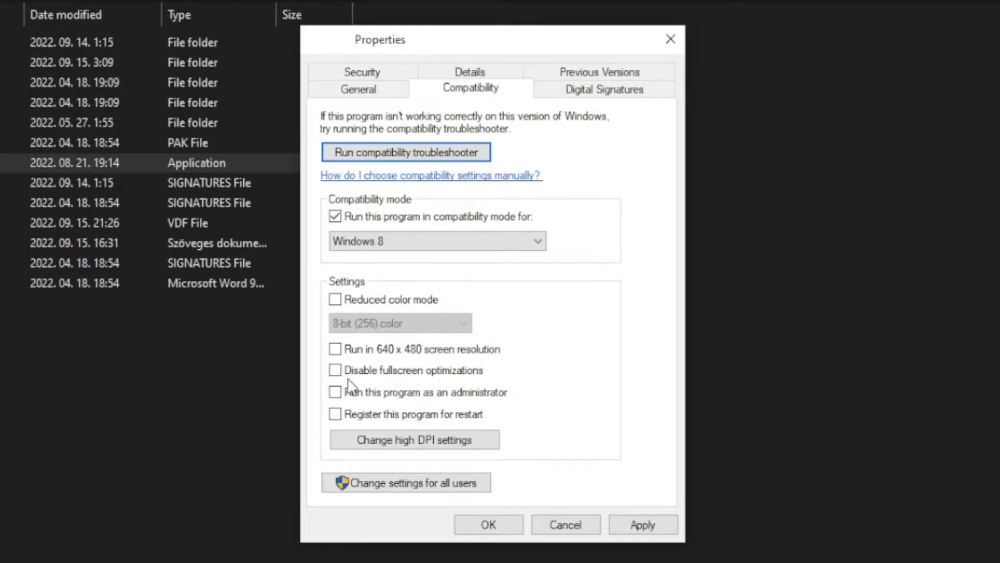
Disable fullscreen optimizations and set the game application to run as an administrator, and apply the compatibility settings
left_click(405, 374)
left_click(480, 393)
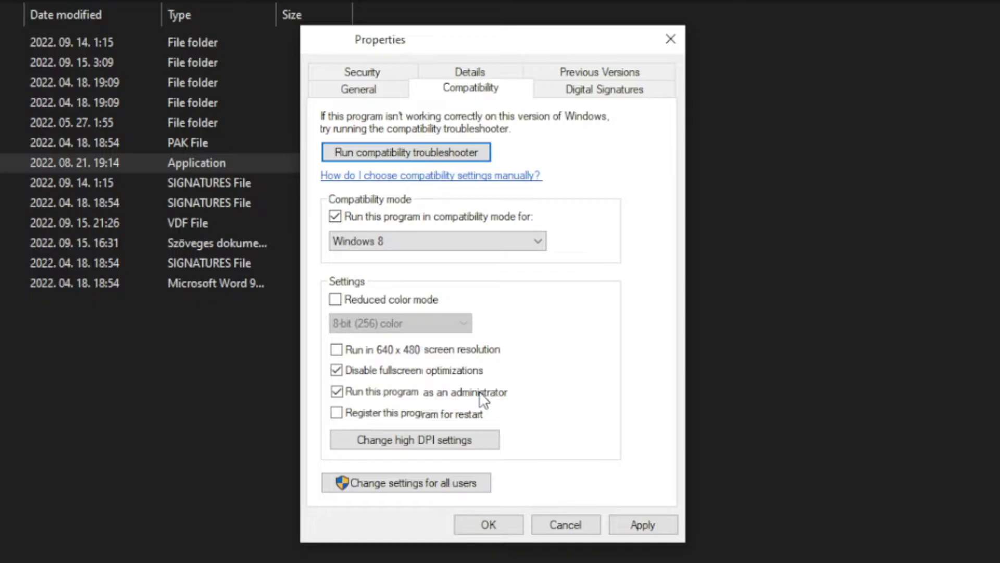
left_click(650, 523)
left_click(486, 527)
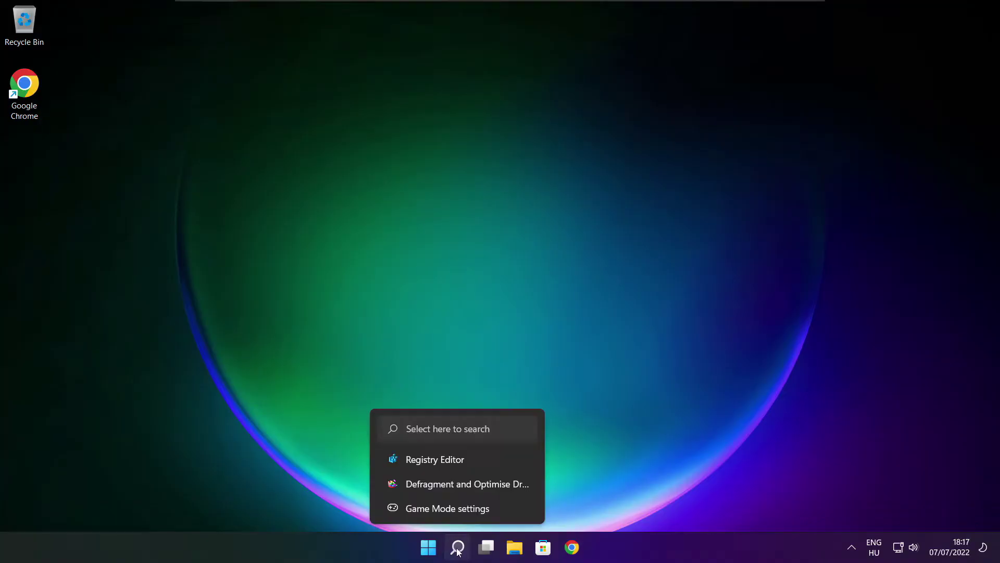
Search Windows for "updates", run a check for updates in Windows Update, and close Settings
left_click(458, 546)
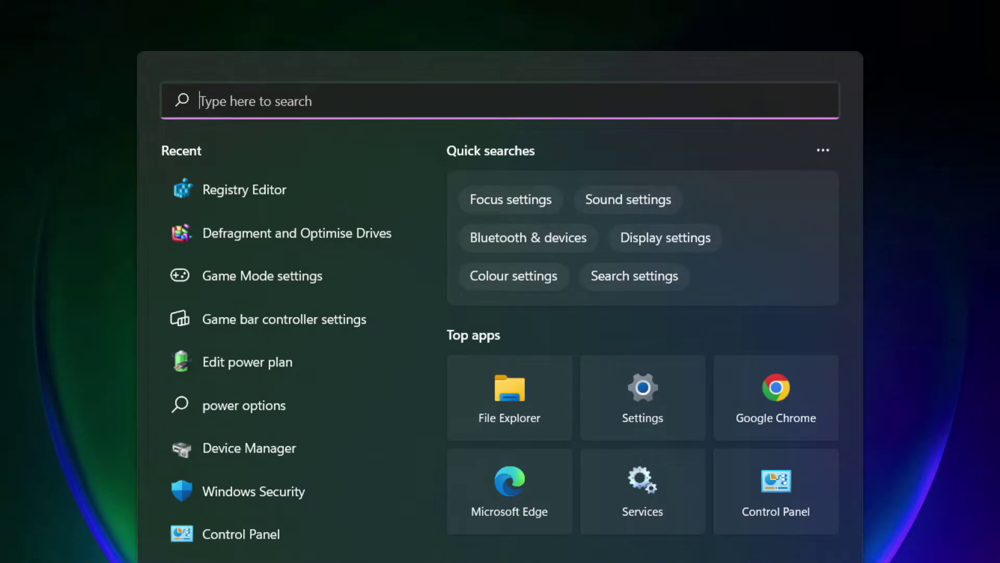
type("u")
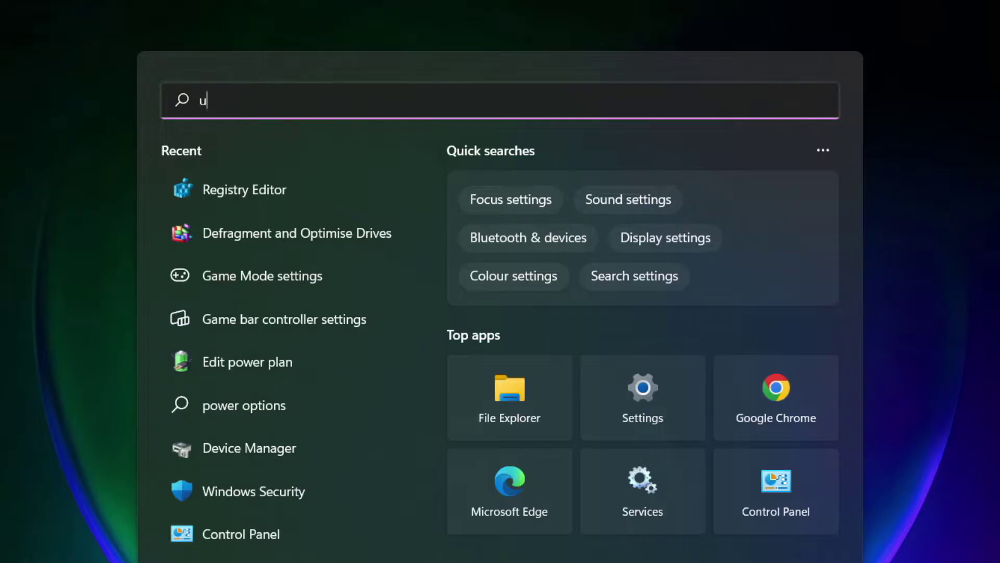
type("pdates")
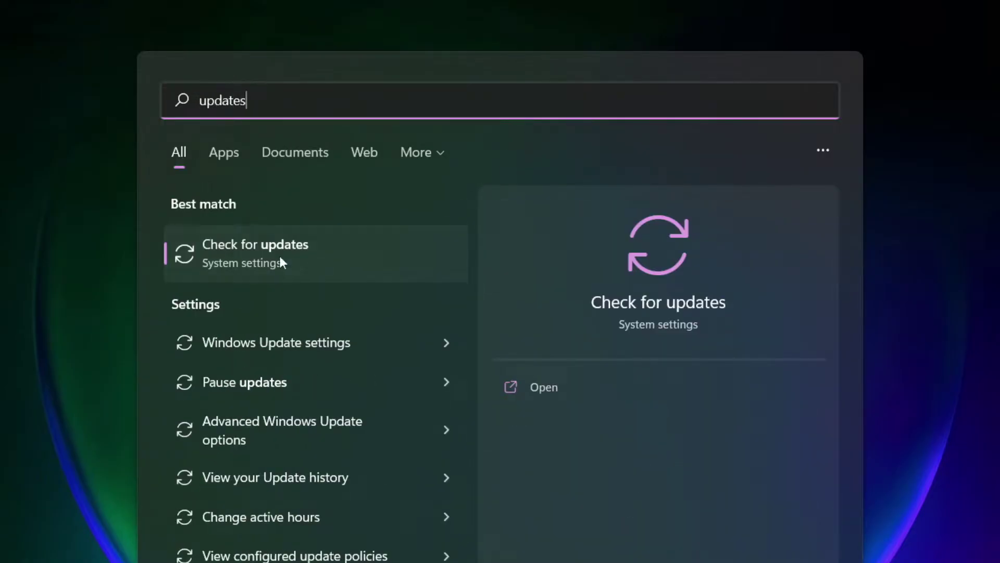
left_click(307, 263)
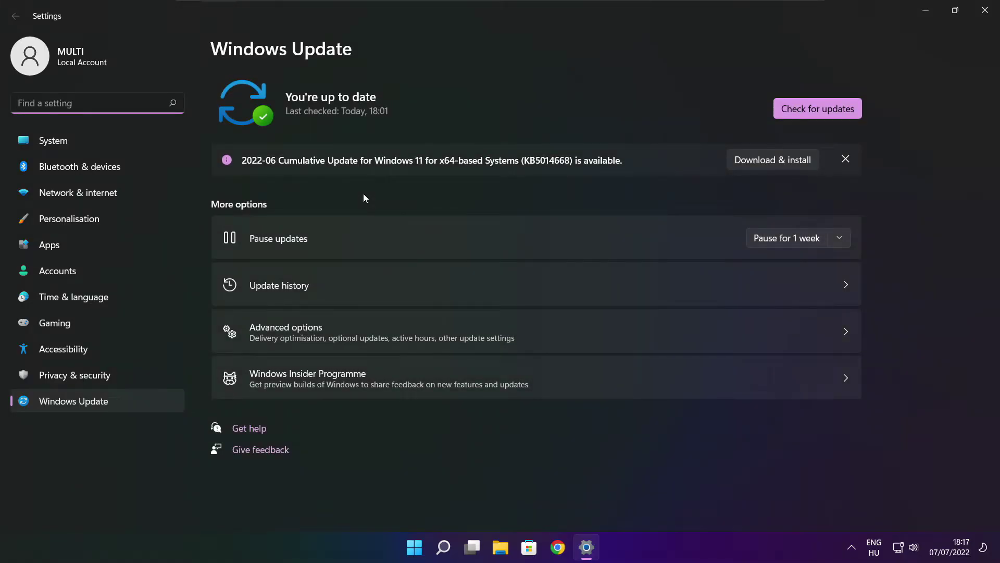
left_click(817, 109)
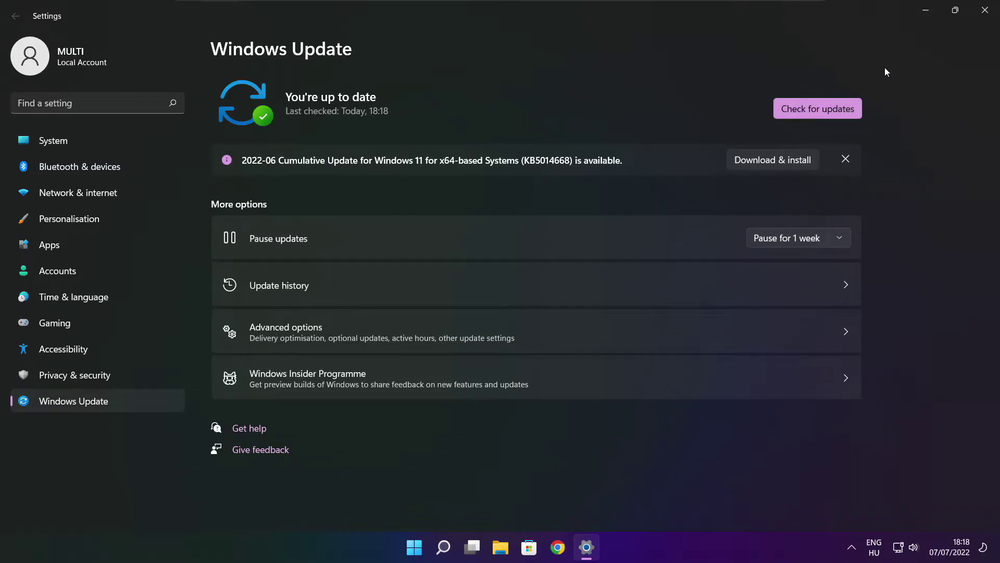
left_click(984, 15)
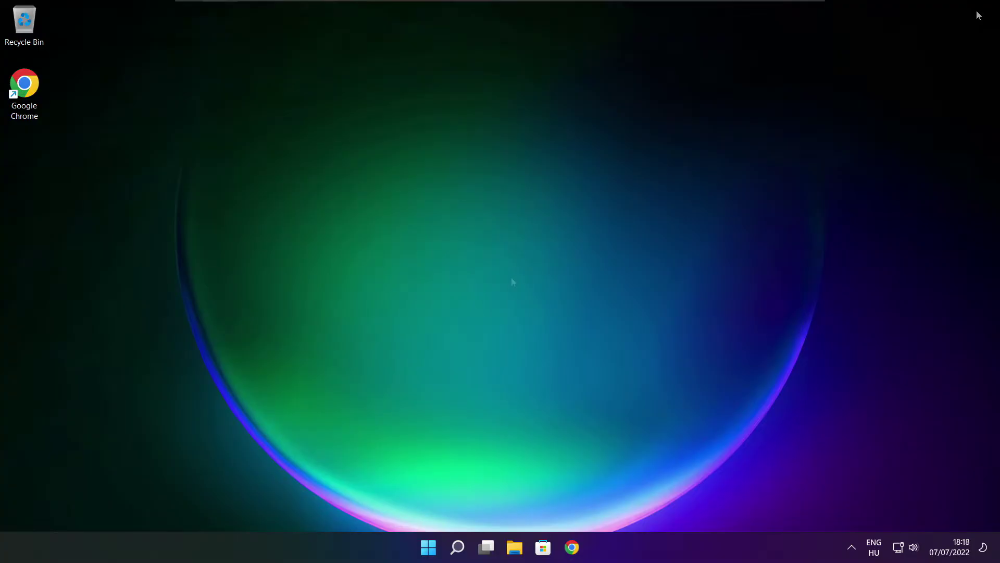
Switch to Google Chrome and download the English DirectX End-User Runtime Web Installer from the Microsoft Download Center page
left_click(493, 439)
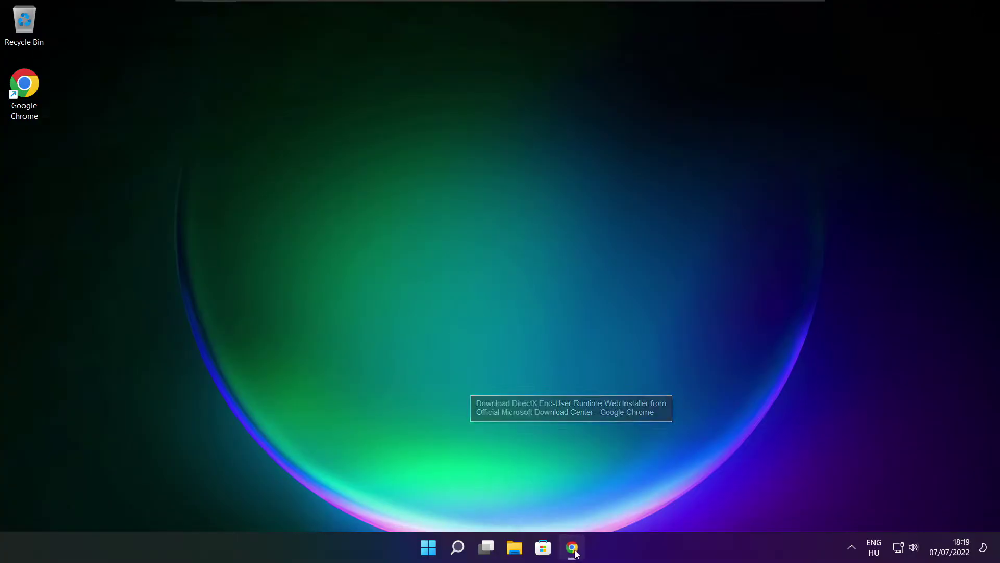
left_click(313, 34)
left_click(313, 34)
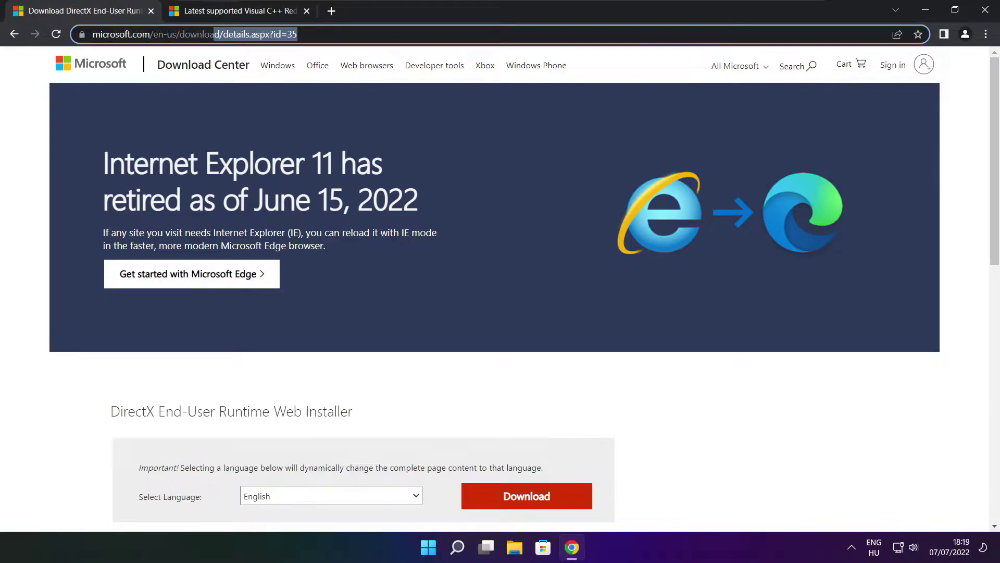
left_click(359, 376)
left_click_drag(986, 151, 992, 231)
left_click_drag(370, 216, 426, 222)
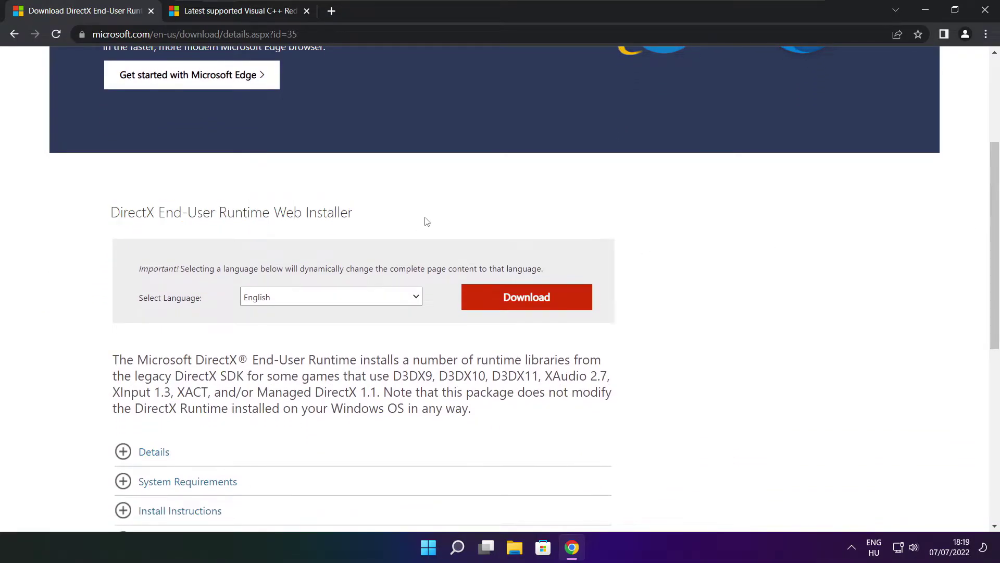
left_click(529, 299)
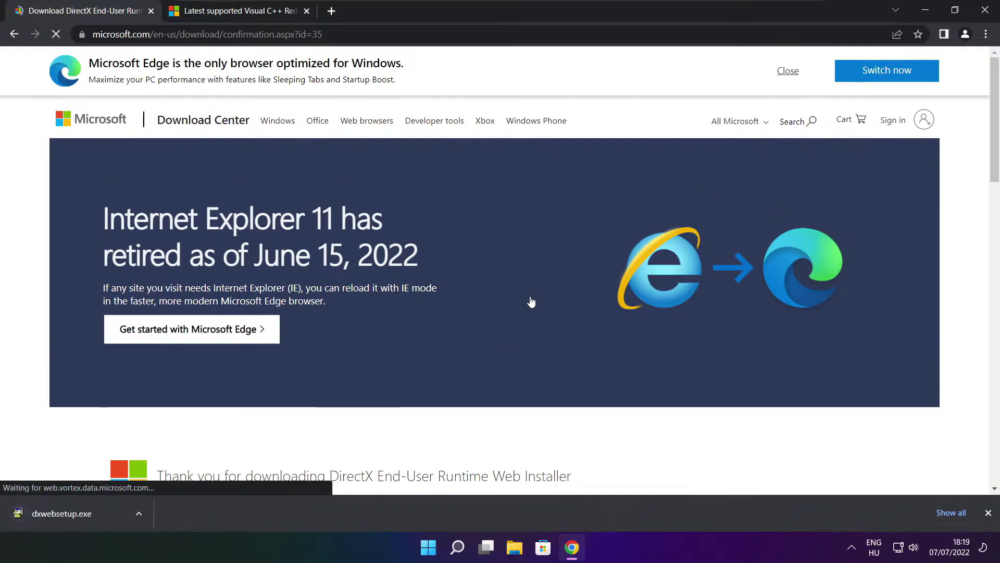
Run dxwebsetup.exe, accept the agreement, install the DirectX runtime components without the Bing Bar, and close the DirectX download page
left_click(103, 514)
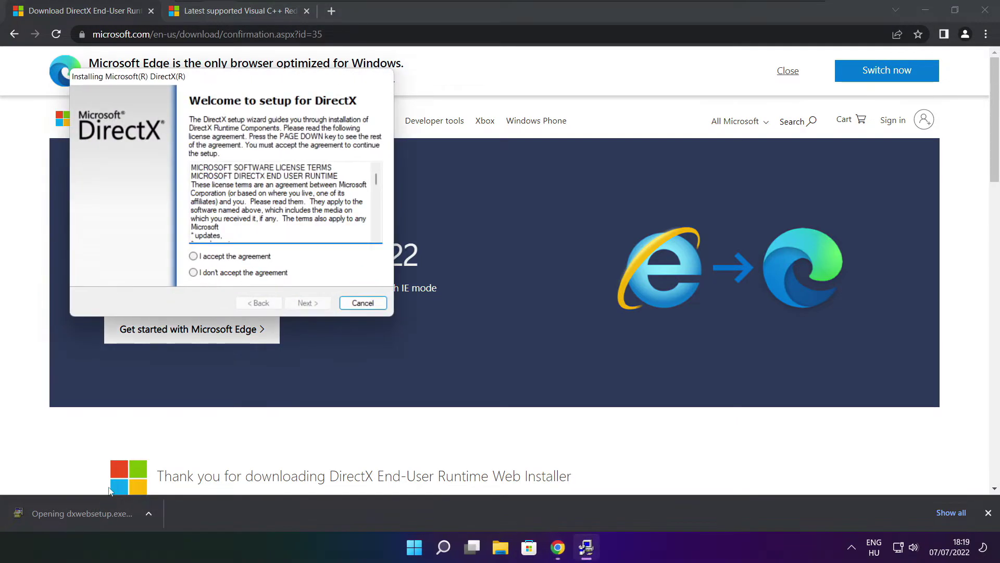
left_click_drag(216, 84, 477, 150)
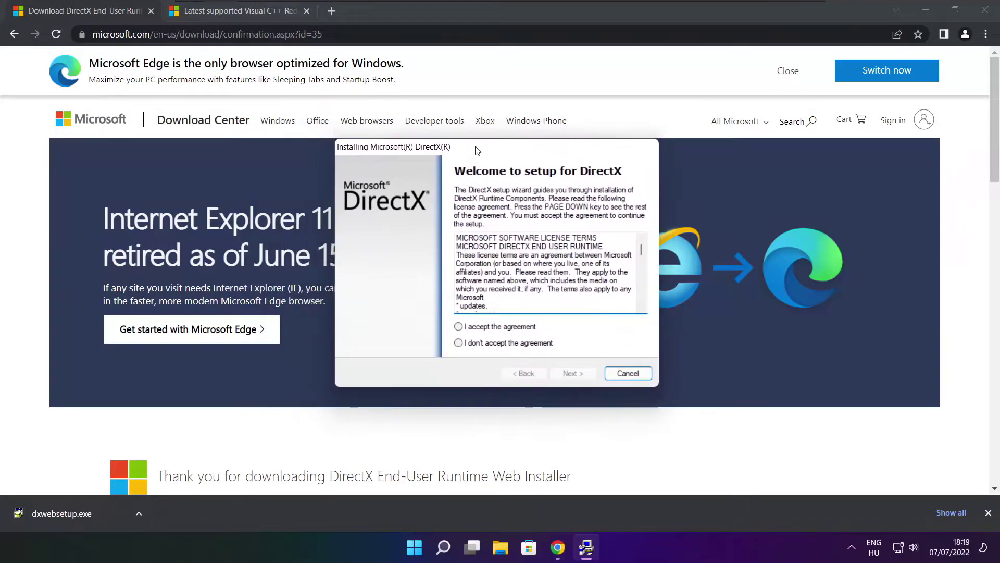
left_click_drag(643, 255, 643, 300)
left_click(479, 327)
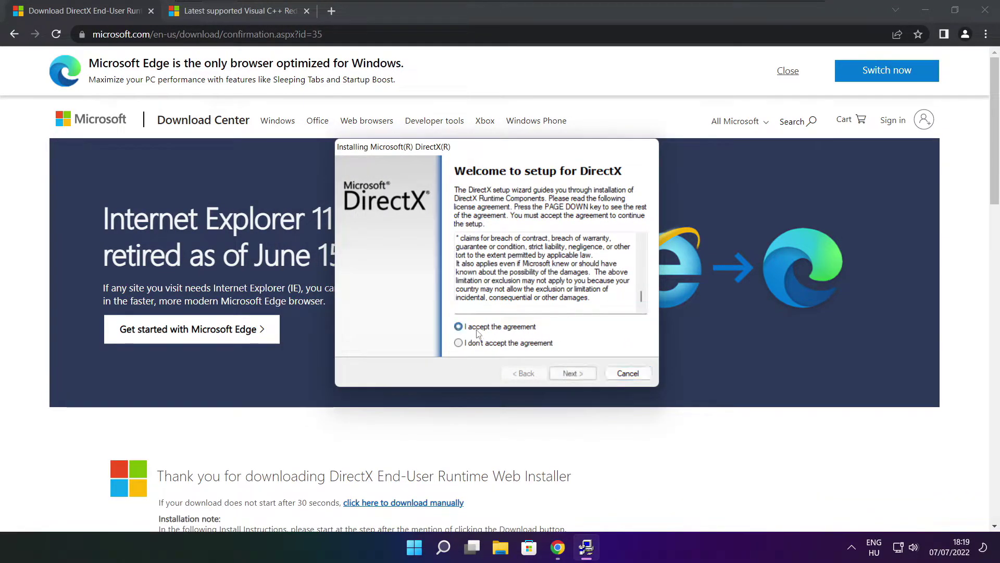
left_click(573, 373)
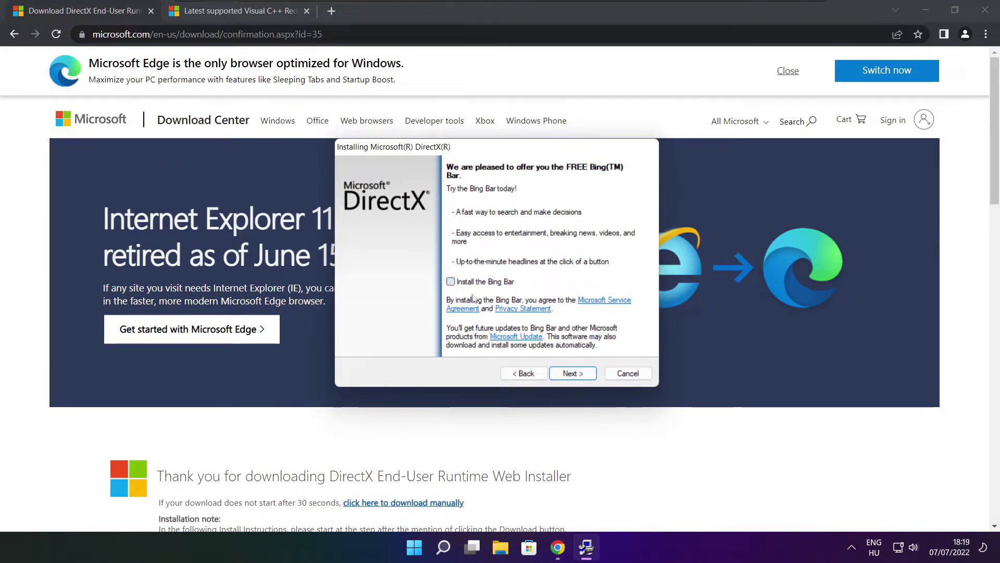
left_click(581, 376)
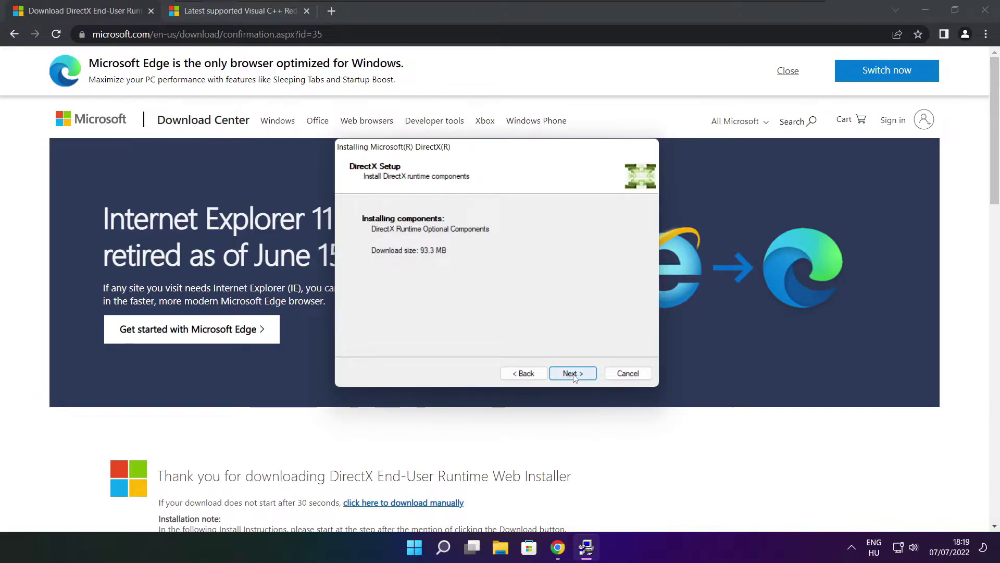
left_click(573, 375)
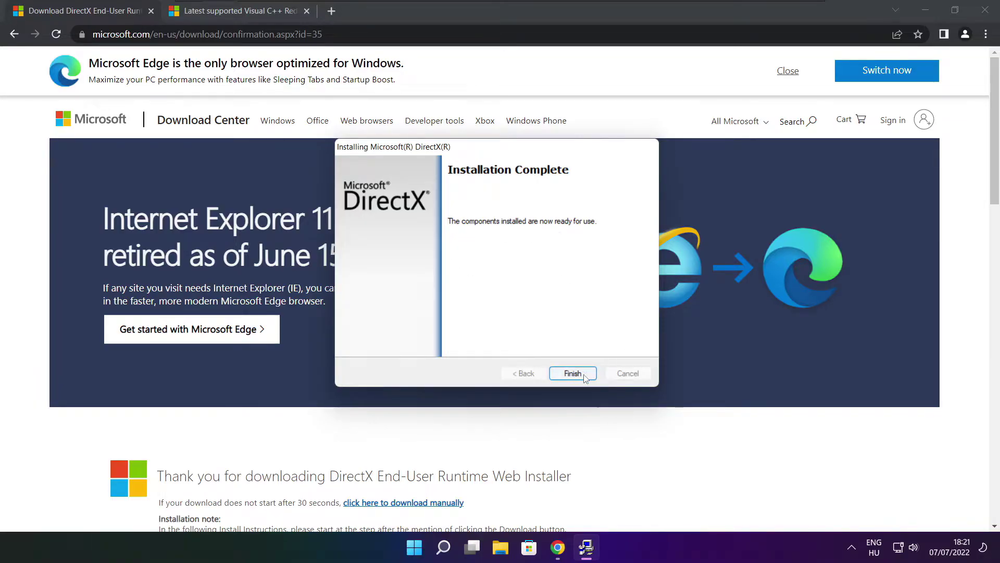
left_click(572, 373)
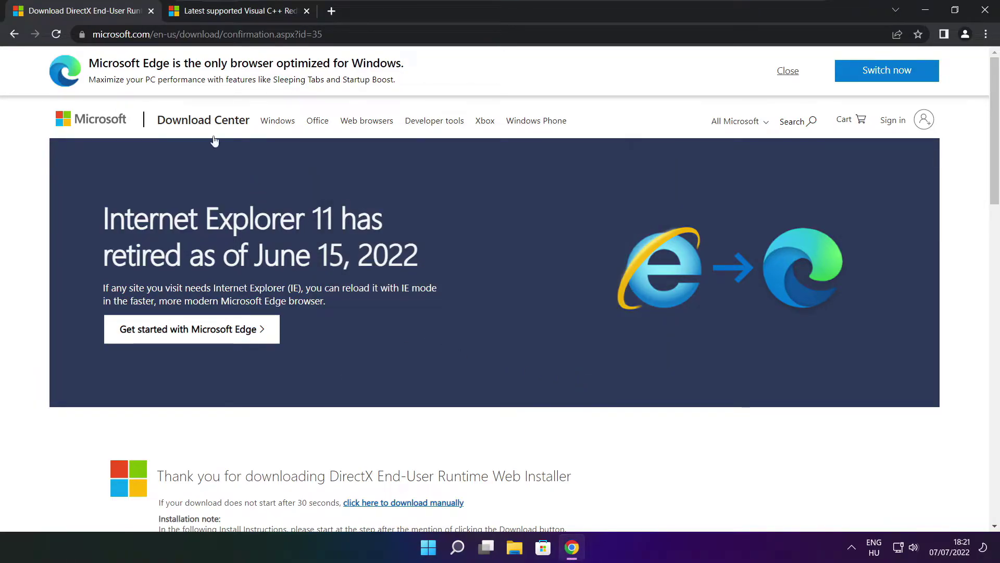
left_click(150, 11)
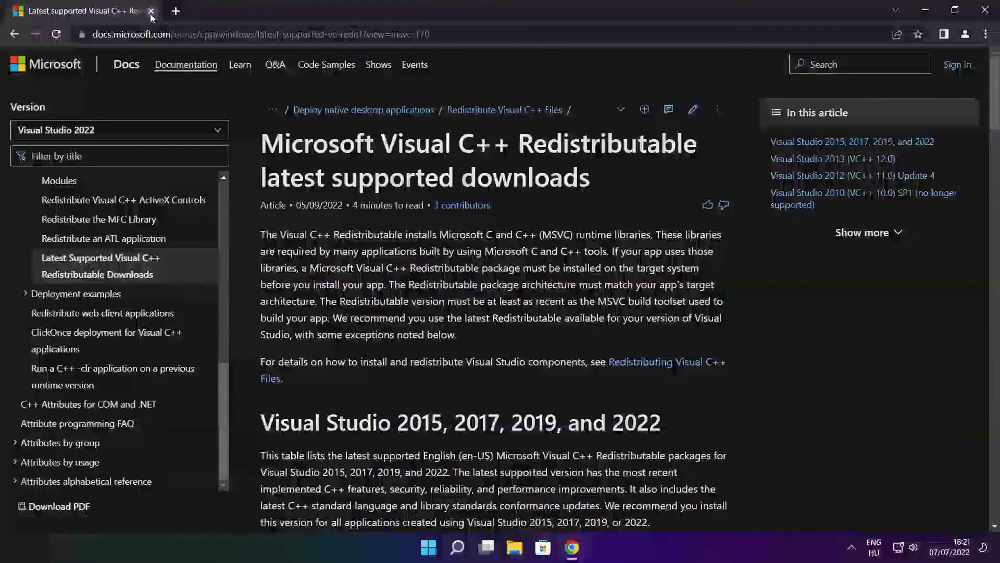
Examine the full web address of the latest supported Visual C++ Redistributable downloads page
key("ctrl+l")
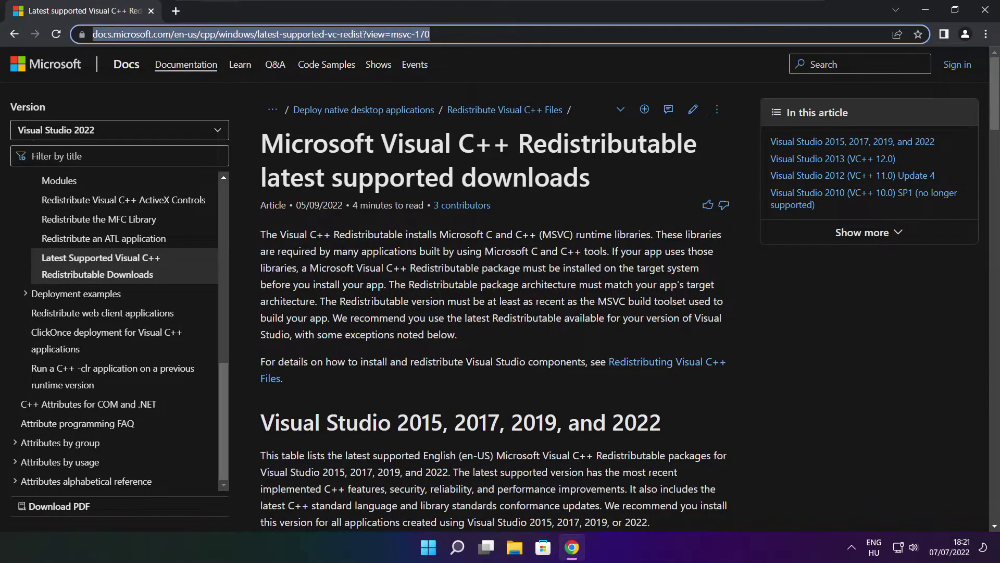
key("ctrl+shift+Right")
key("ctrl+shift+Right")
key("ctrl+shift+Right")
key("ctrl+shift+Right")
key("ctrl+shift+Right")
key("ctrl+shift+Right")
key("ctrl+shift+Right")
key("ctrl+shift+Right")
key("ctrl+shift+Right")
key("ctrl+shift+Right")
key("ctrl+shift+Right")
key("ctrl+shift+Right")
key("ctrl+shift+Right")
key("ctrl+shift+Right")
left_click(496, 64)
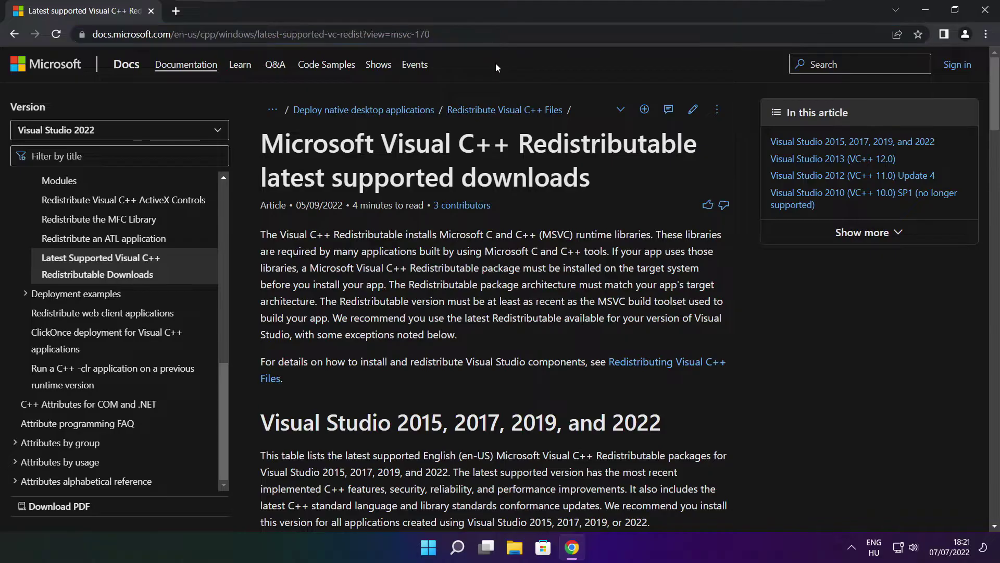
Download the ARM64, X86 and X64 Visual C++ Redistributable packages from the Visual Studio 2015, 2017, 2019, and 2022 table
left_click_drag(996, 99, 991, 144)
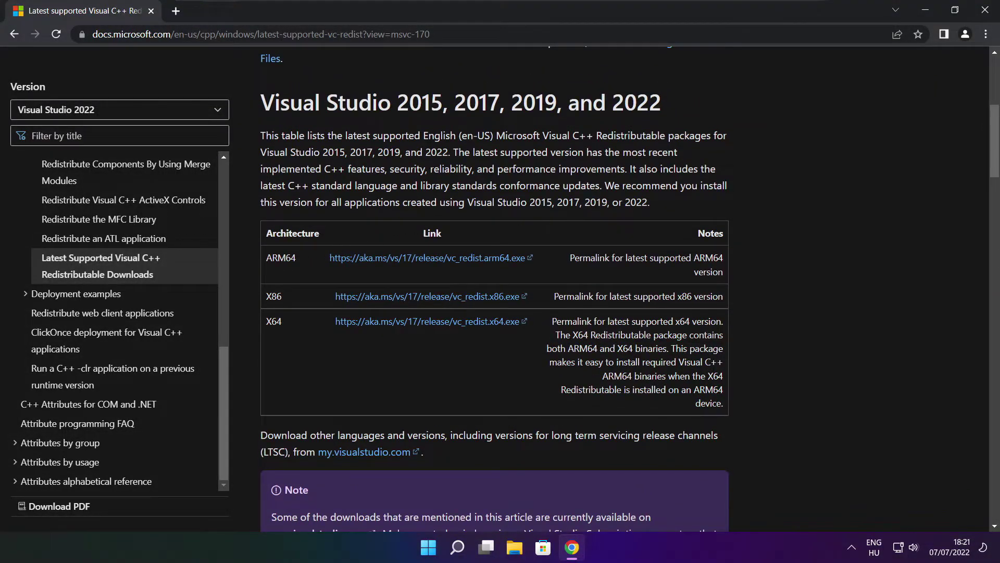
left_click_drag(266, 255, 673, 360)
left_click(673, 359)
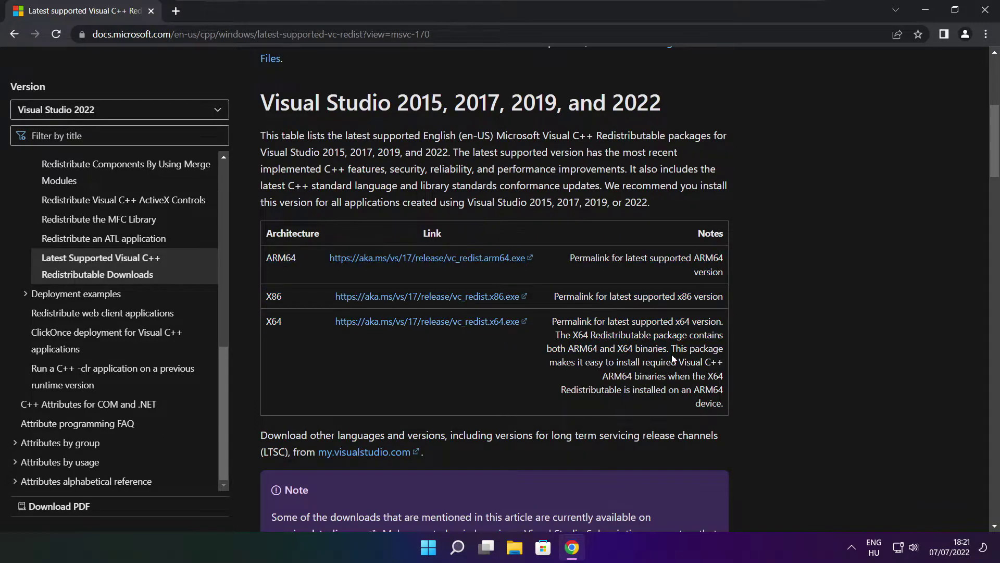
left_click(416, 259)
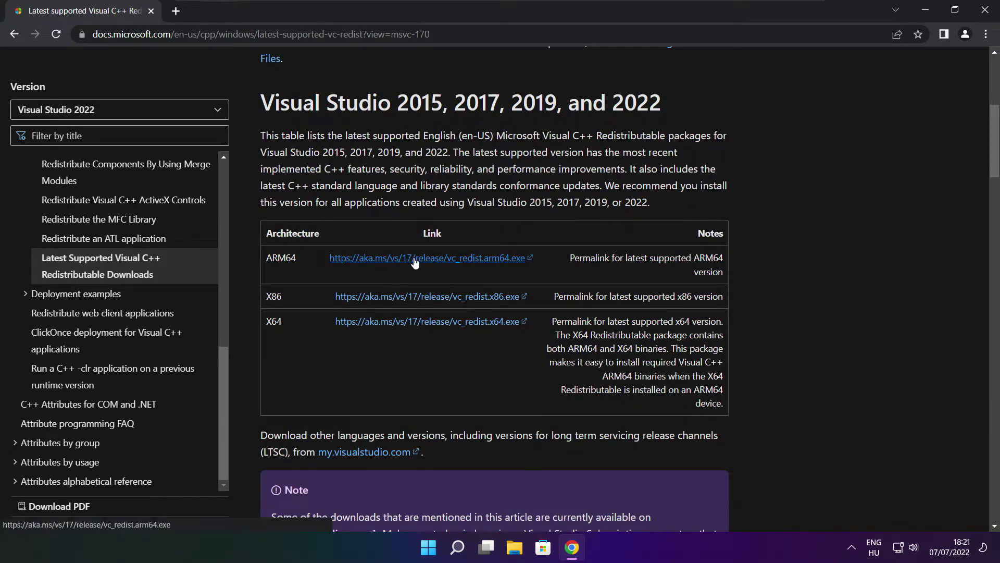
left_click(413, 300)
left_click(412, 322)
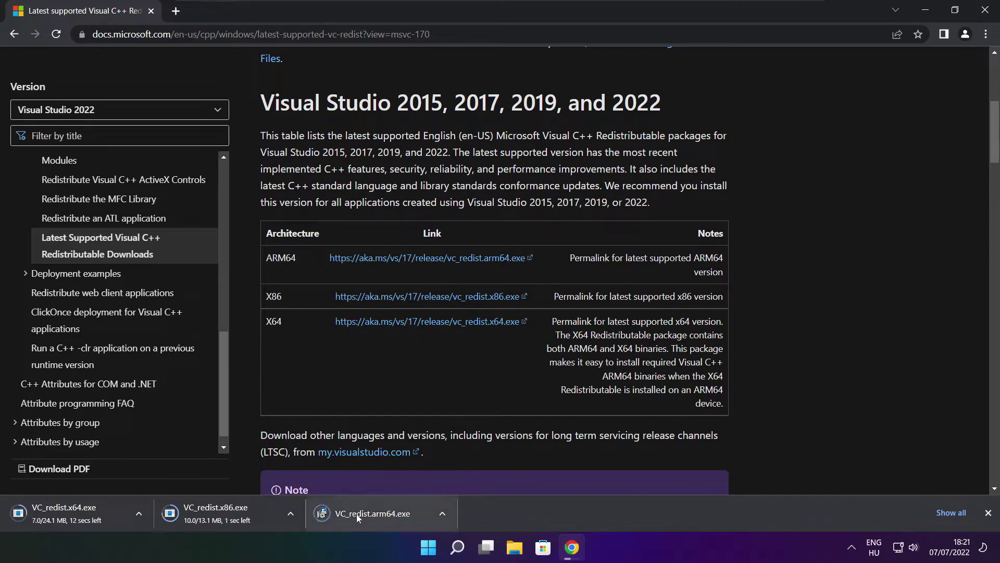
Run VC_redist.arm64.exe, agree to the license terms, start the installation, and close the setup window
left_click(380, 515)
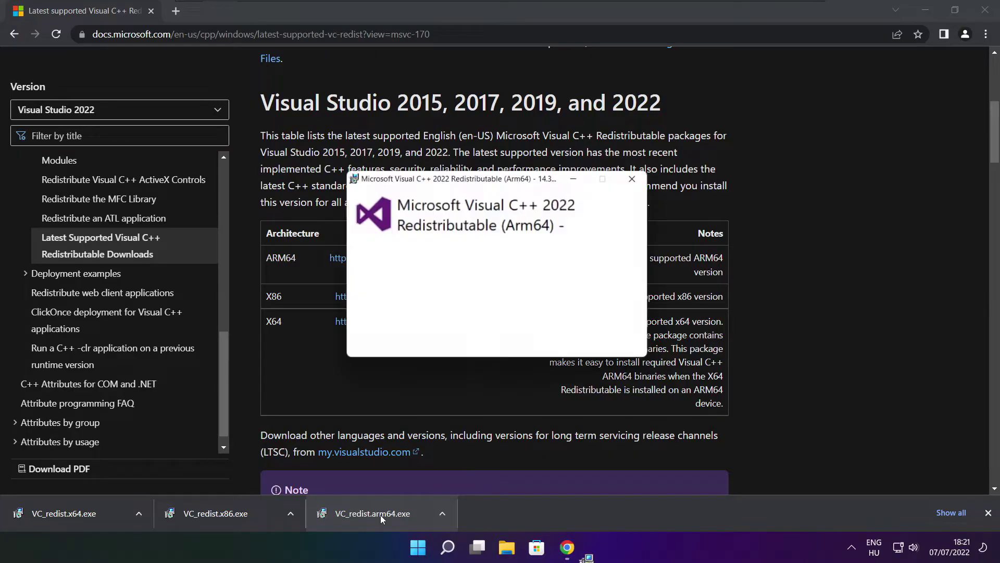
left_click_drag(643, 259, 642, 307)
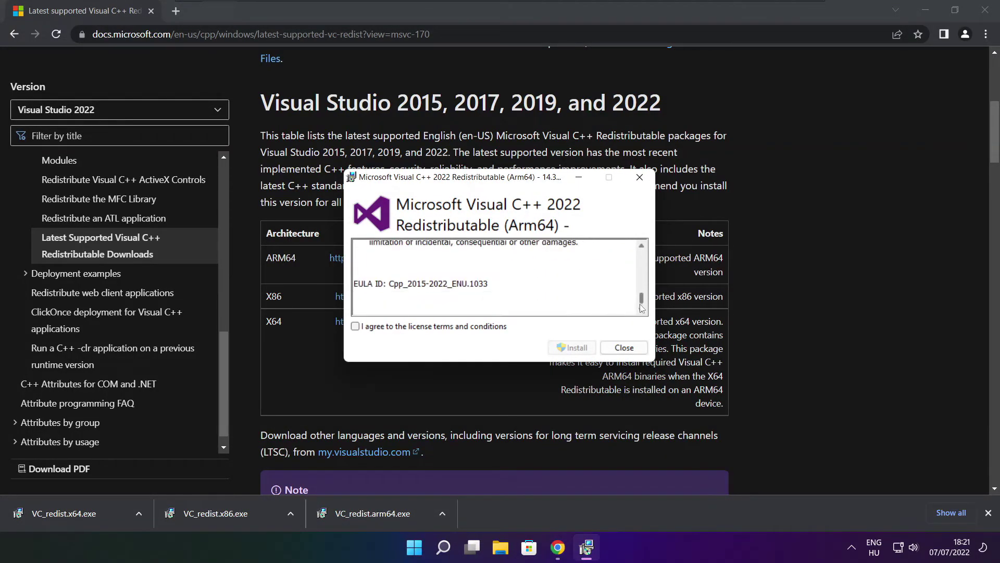
left_click(356, 326)
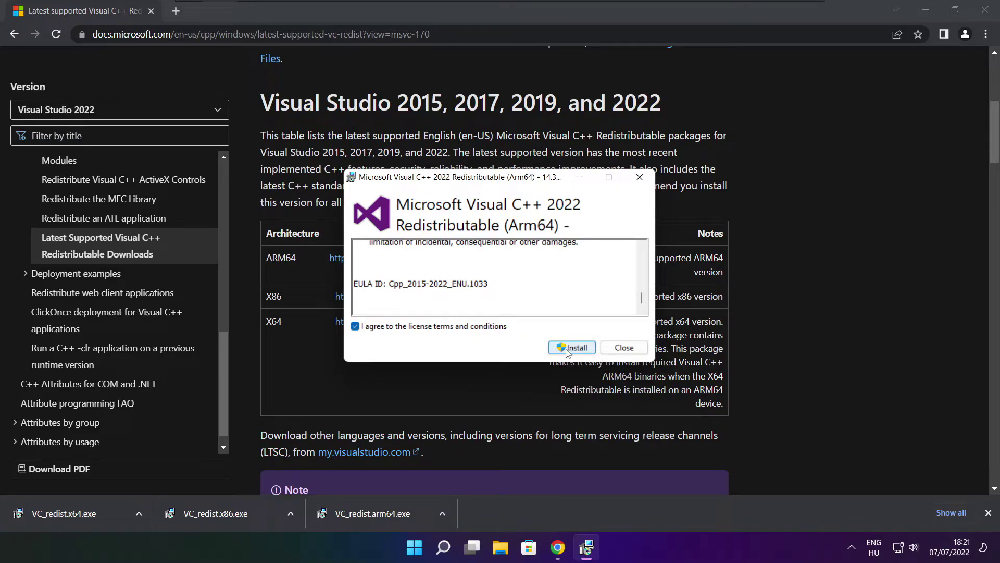
left_click(567, 350)
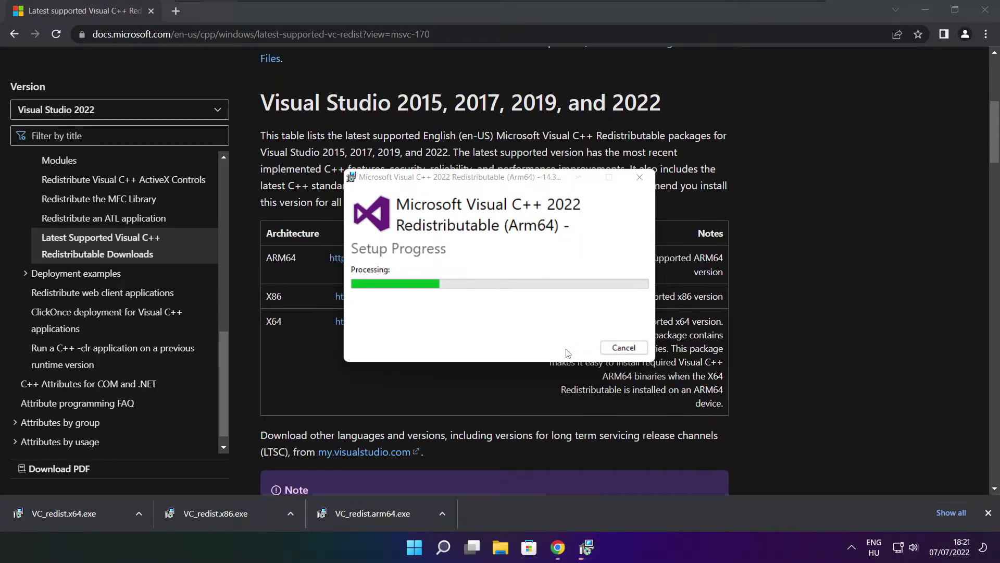
left_click(623, 348)
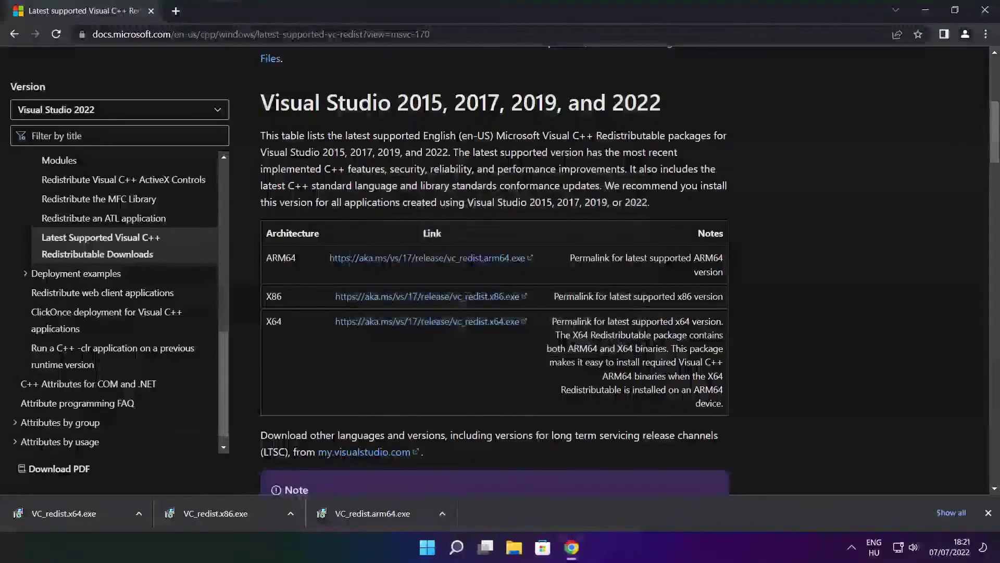
Run VC_redist.x86.exe, agree to the license terms, and install the x86 Visual C++ Redistributable
left_click(237, 514)
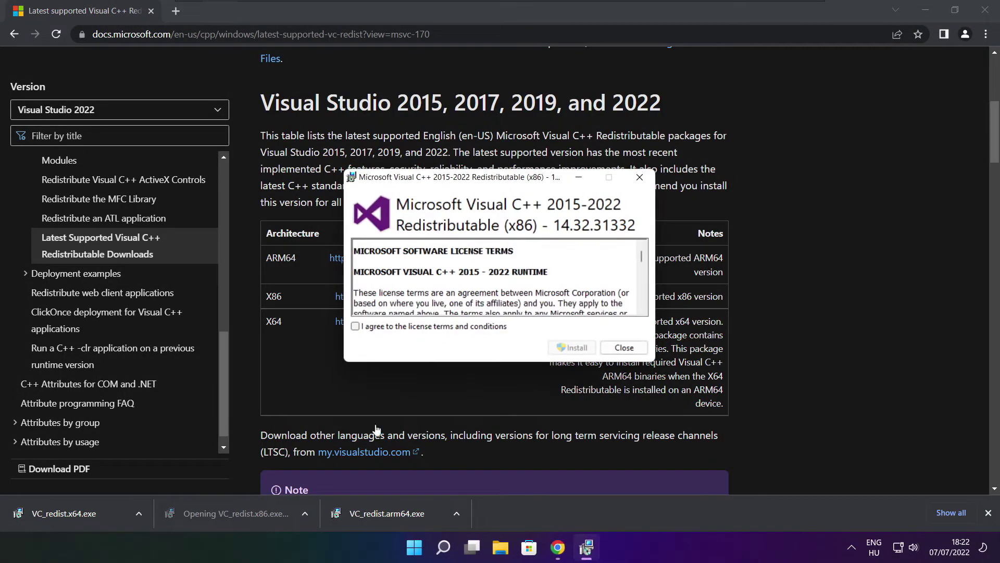
left_click_drag(644, 258, 641, 300)
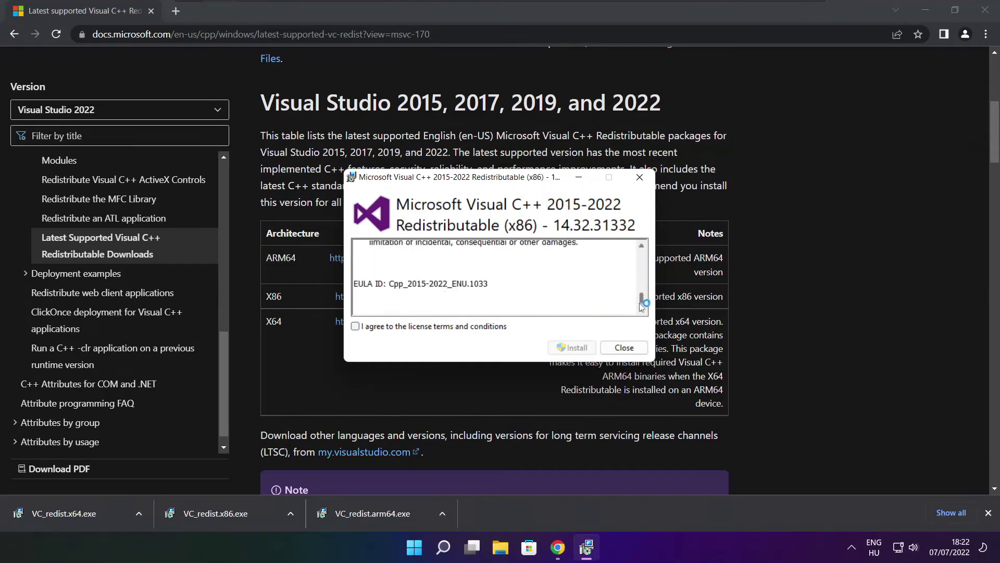
left_click(357, 327)
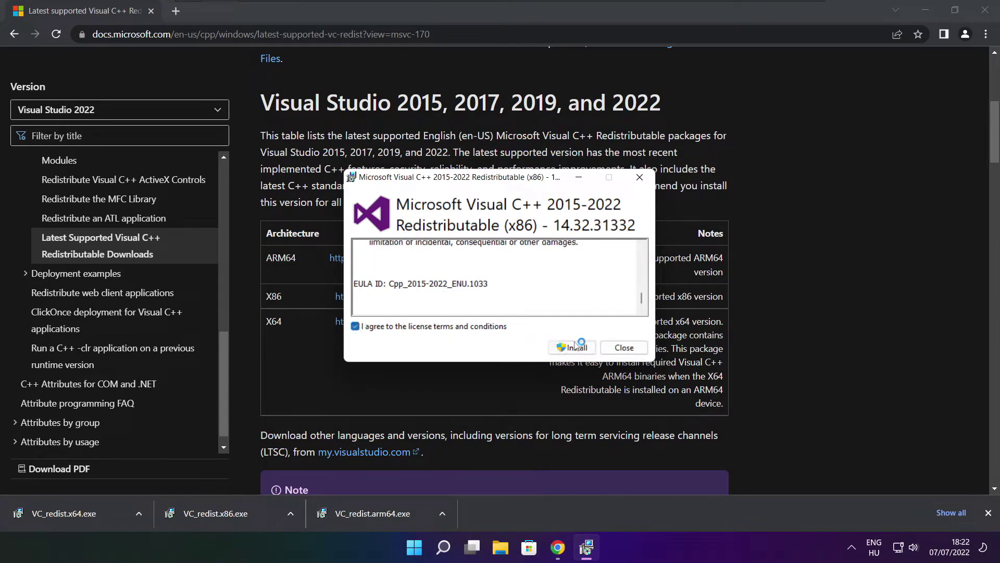
left_click(573, 347)
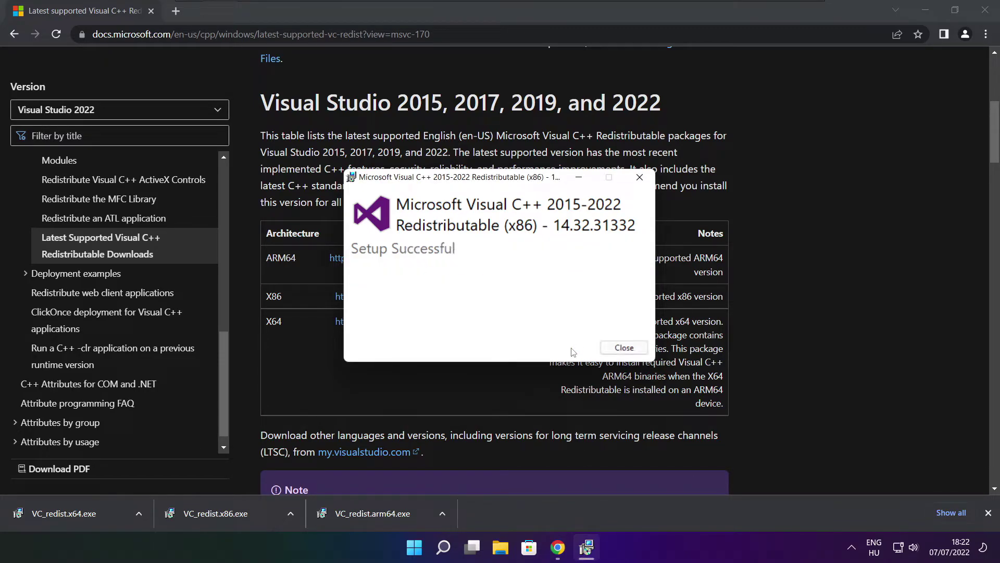
Run VC_redist.x64.exe, agree to the license terms, install the x64 Visual C++ Redistributable, and close the setup and browser windows
left_click(624, 348)
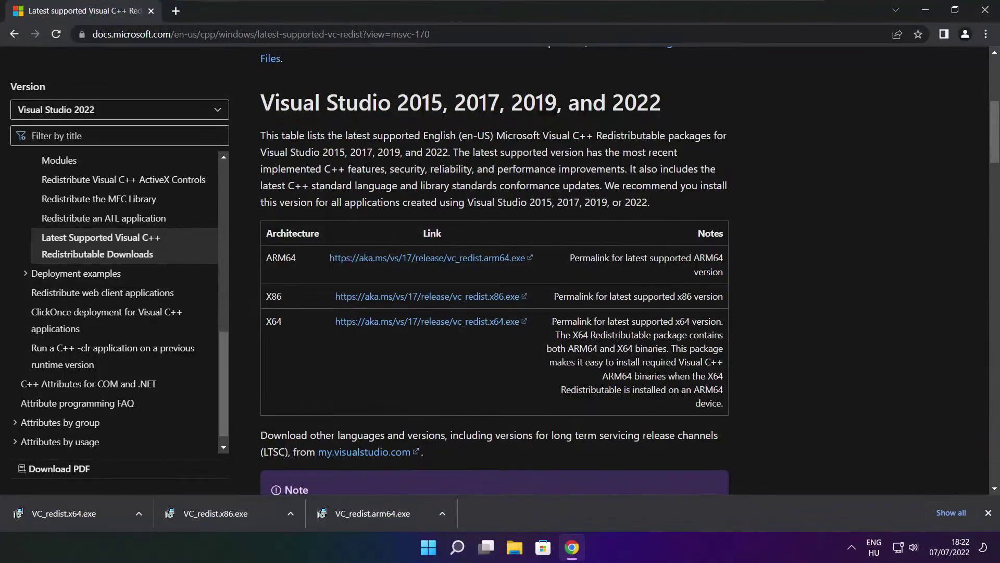
left_click(83, 513)
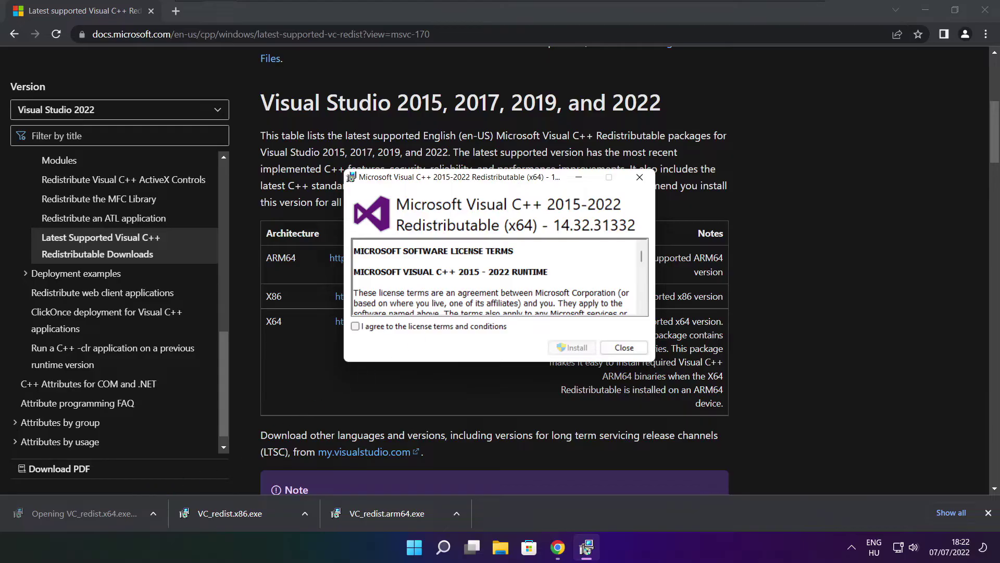
left_click_drag(642, 258, 642, 310)
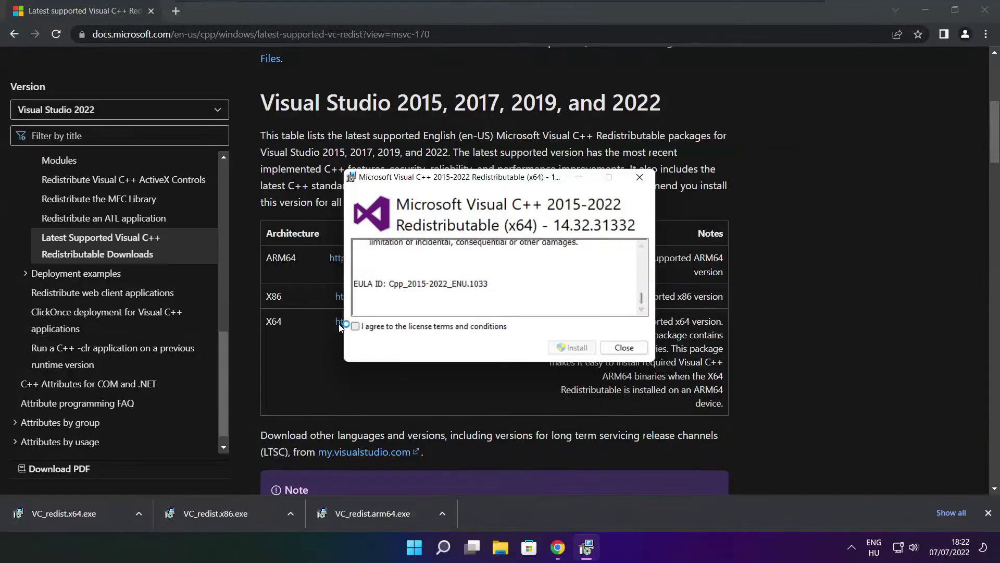
left_click(355, 327)
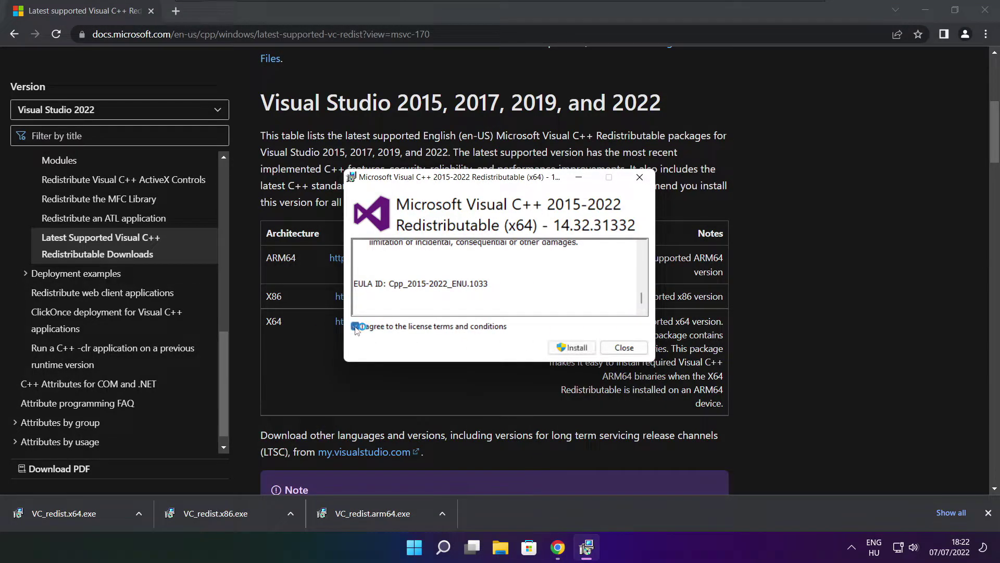
left_click(573, 349)
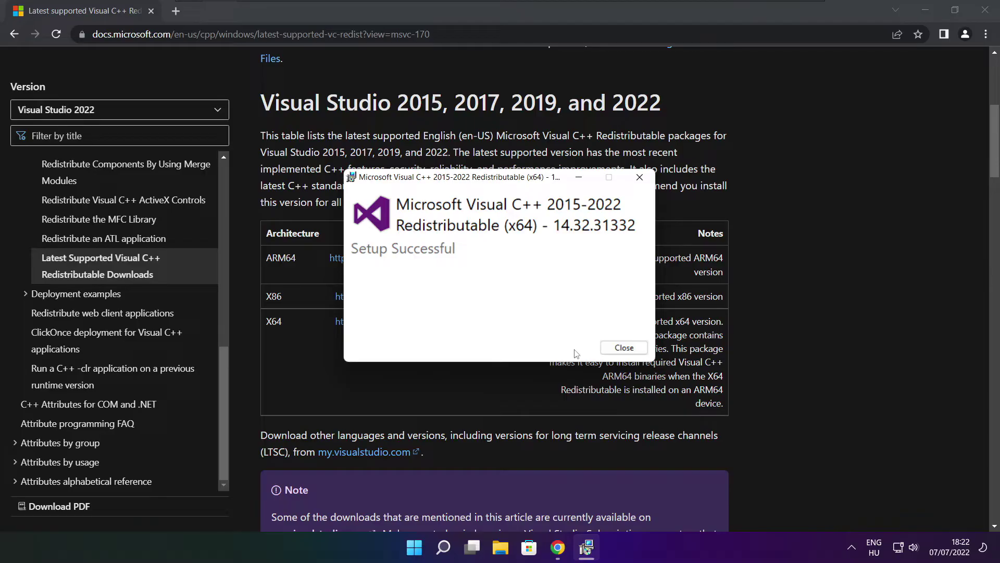
left_click(624, 347)
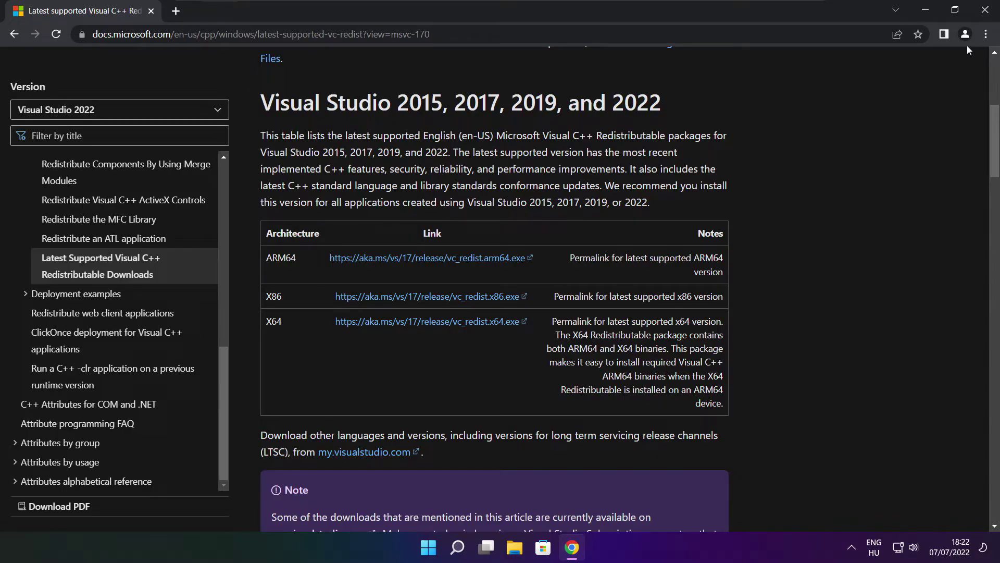
left_click(985, 10)
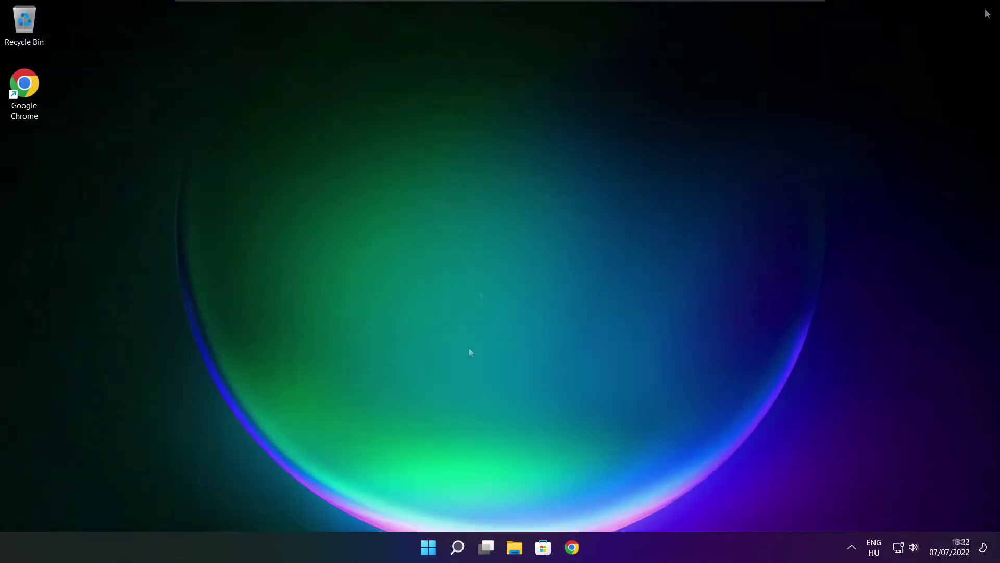
Open the startup apps in Task Manager and disable Cortana and Microsoft Edge
right_click(430, 550)
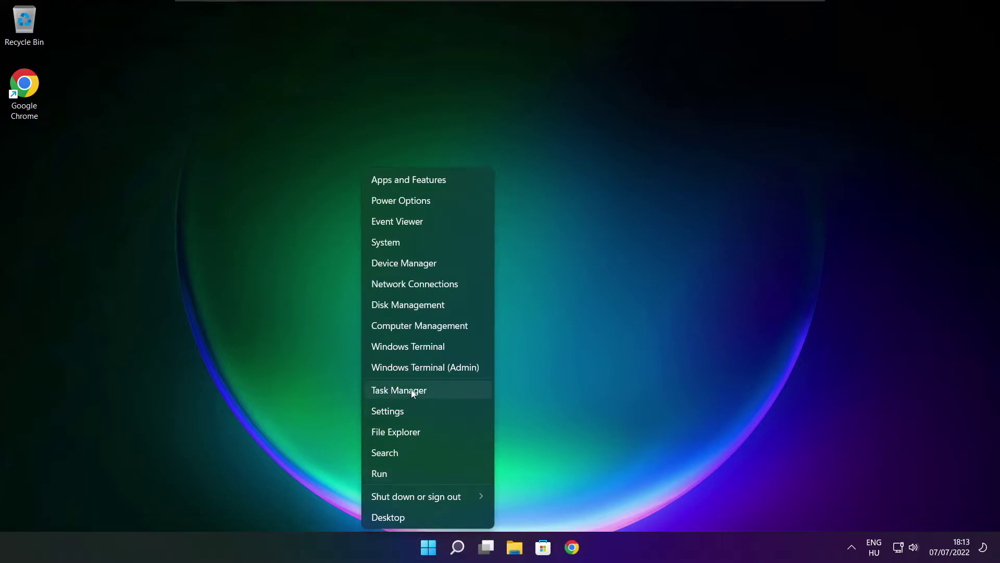
left_click(431, 391)
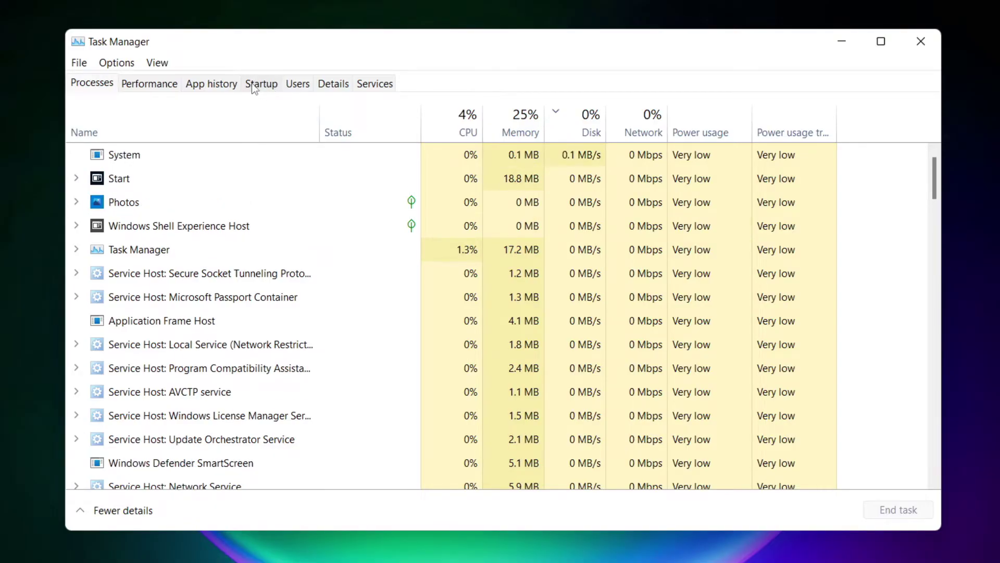
left_click(267, 89)
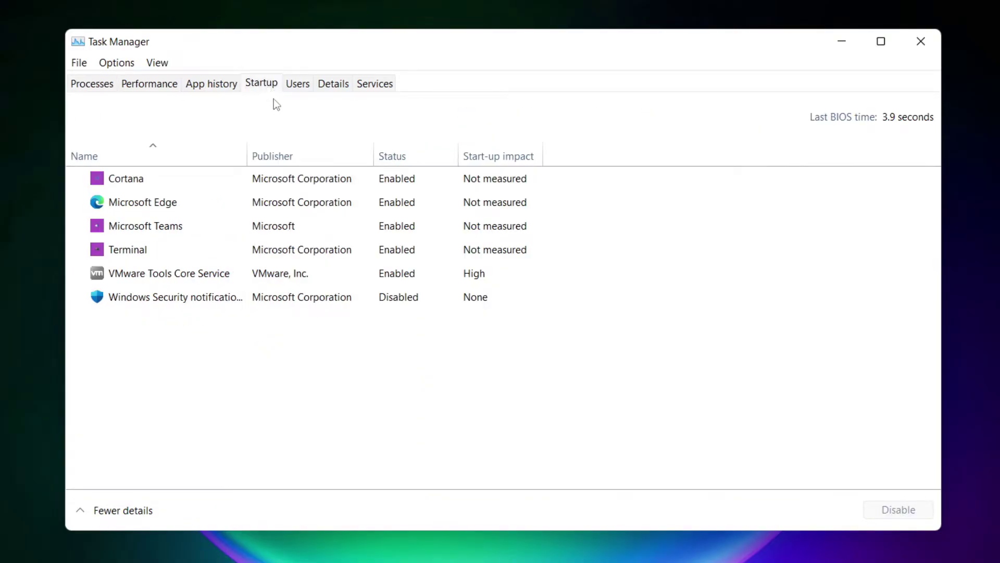
left_click(337, 183)
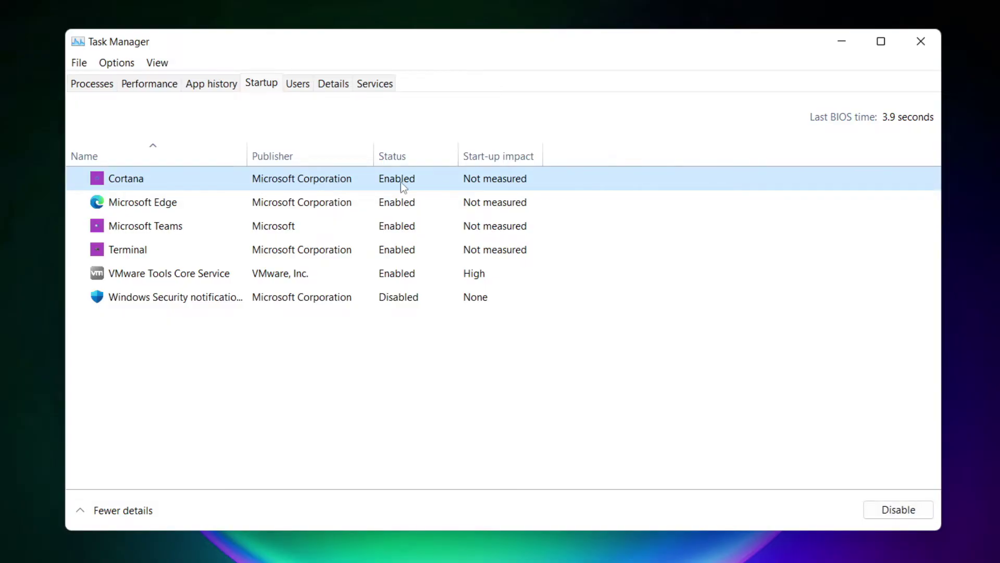
left_click(893, 516)
left_click(237, 208)
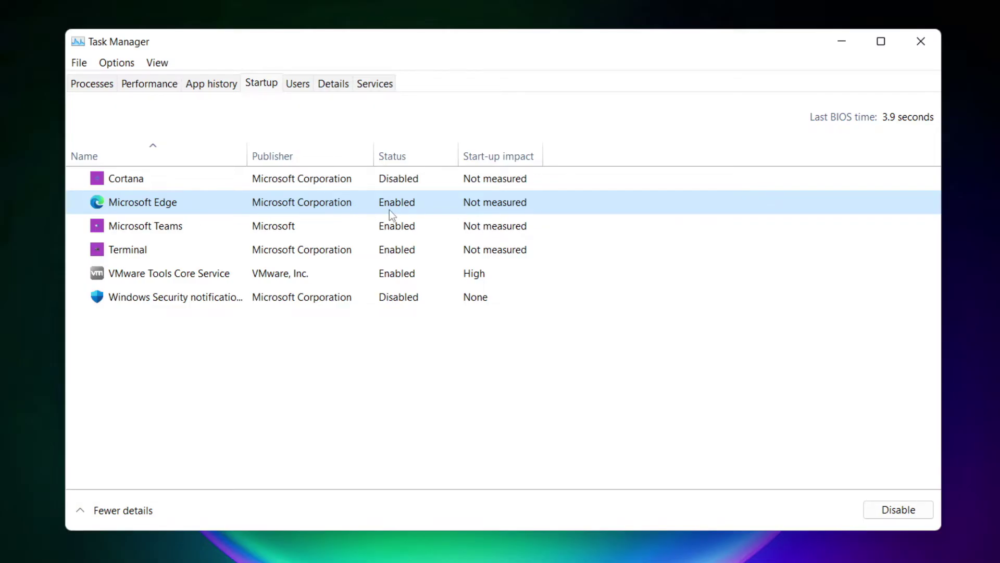
left_click(899, 511)
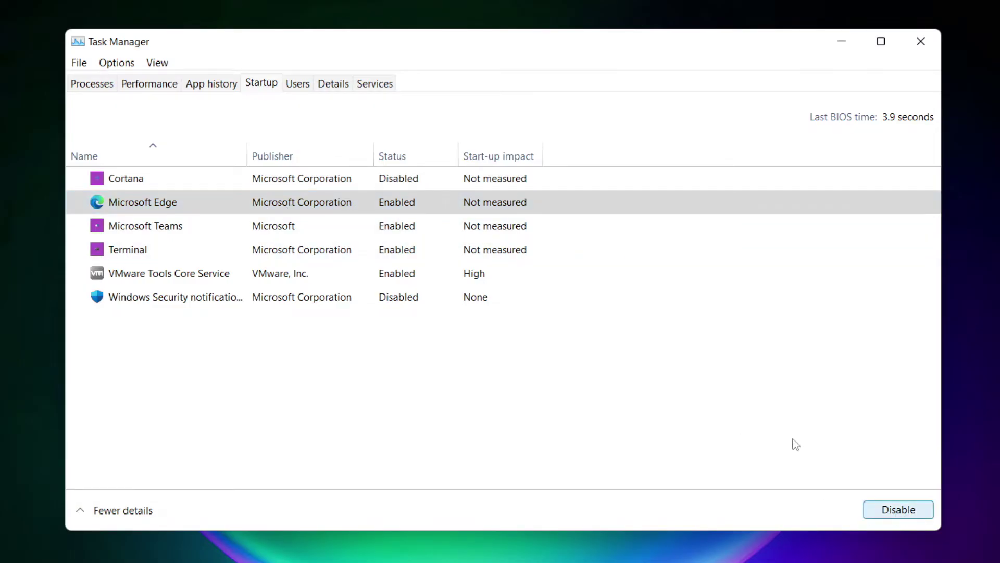
Disable Microsoft Teams and Terminal in the startup apps and close Task Manager
left_click(411, 227)
left_click(909, 511)
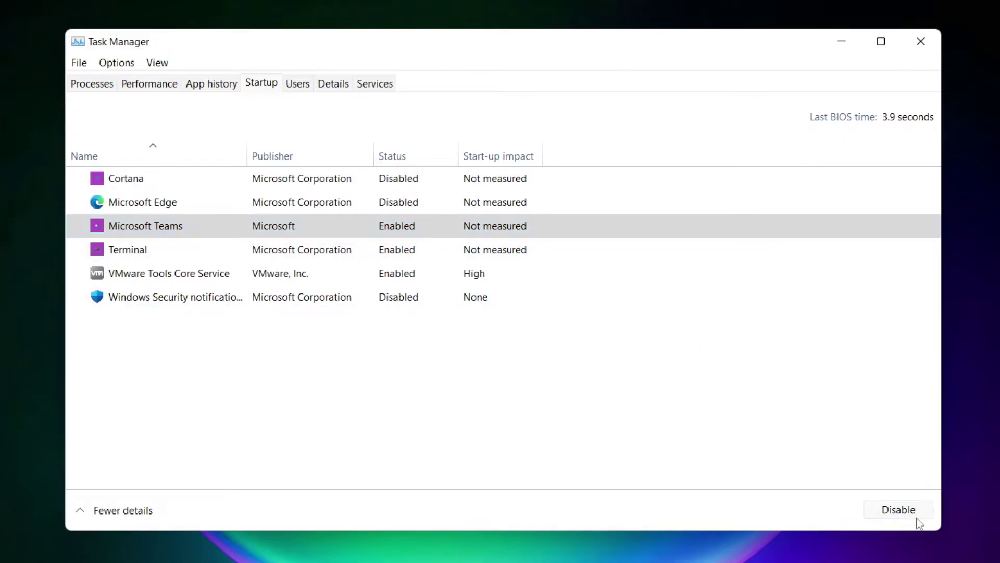
left_click(333, 254)
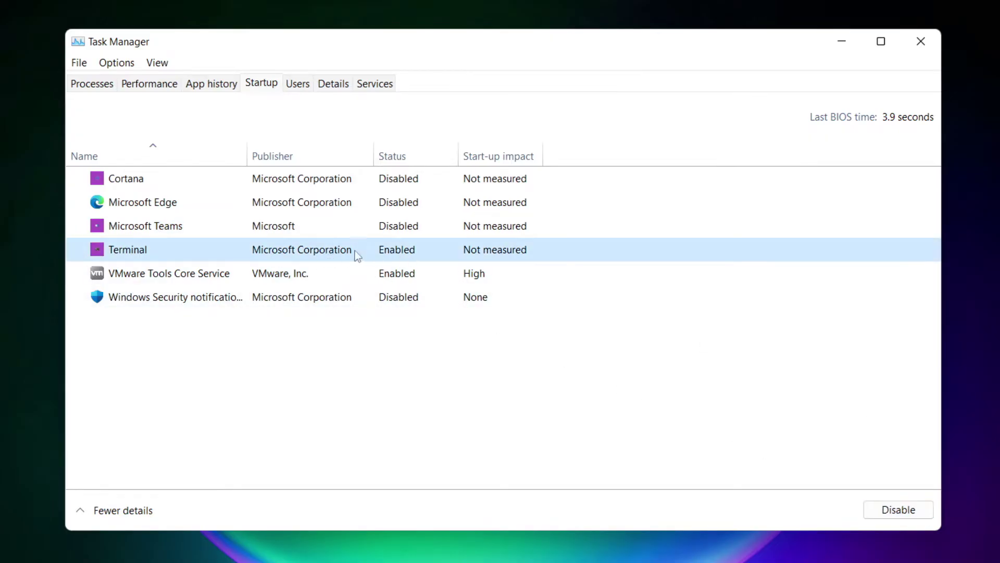
left_click(914, 516)
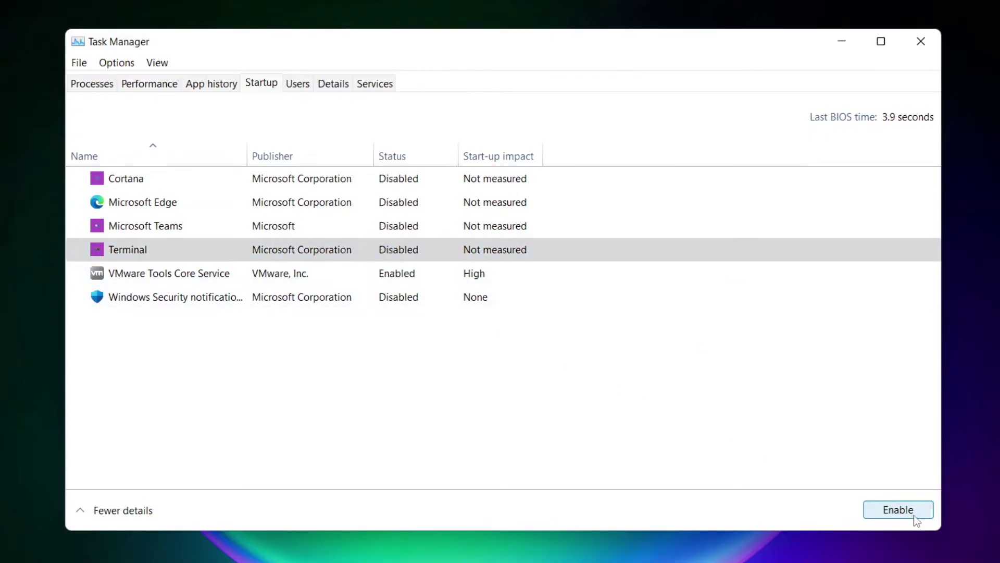
left_click(397, 255)
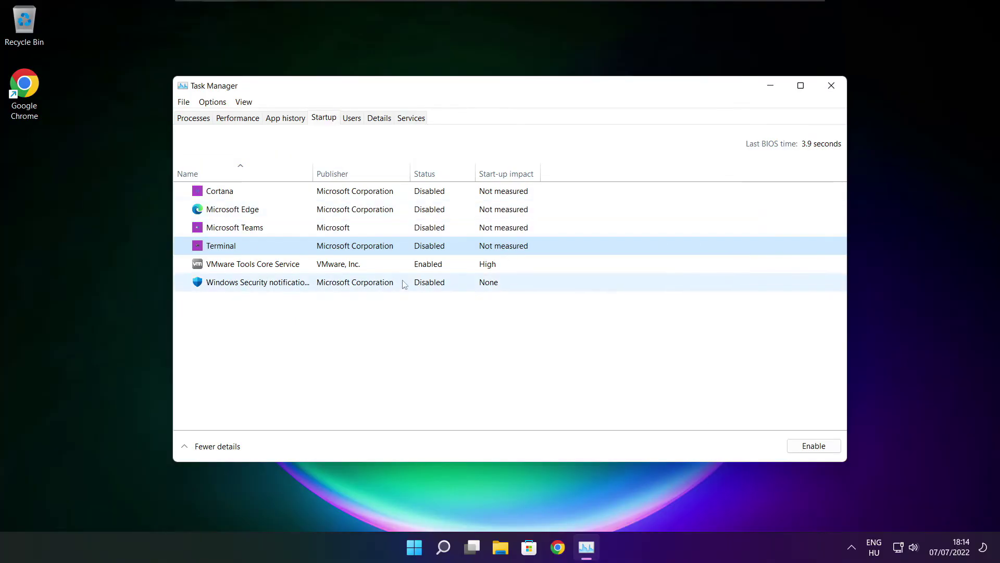
left_click(832, 85)
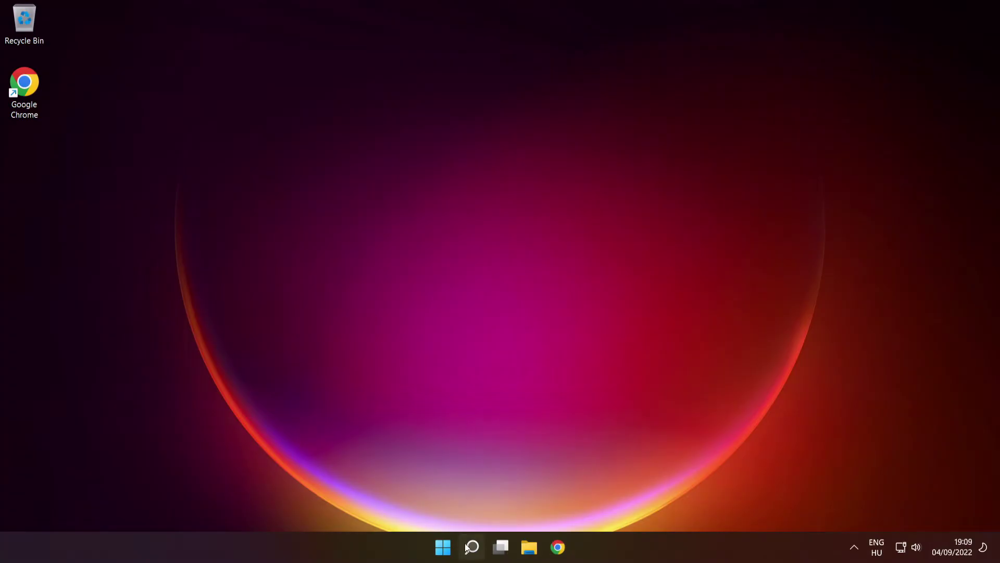
Search Windows for cmd, run Command Prompt as administrator, and move its window to the middle of the desktop
mouse_move(472, 545)
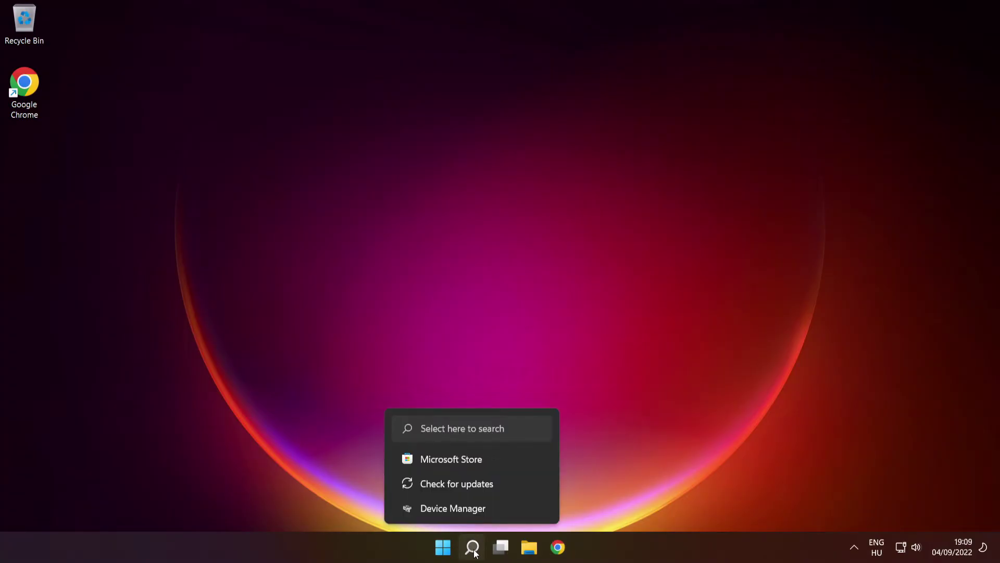
left_click(473, 547)
type("cmd")
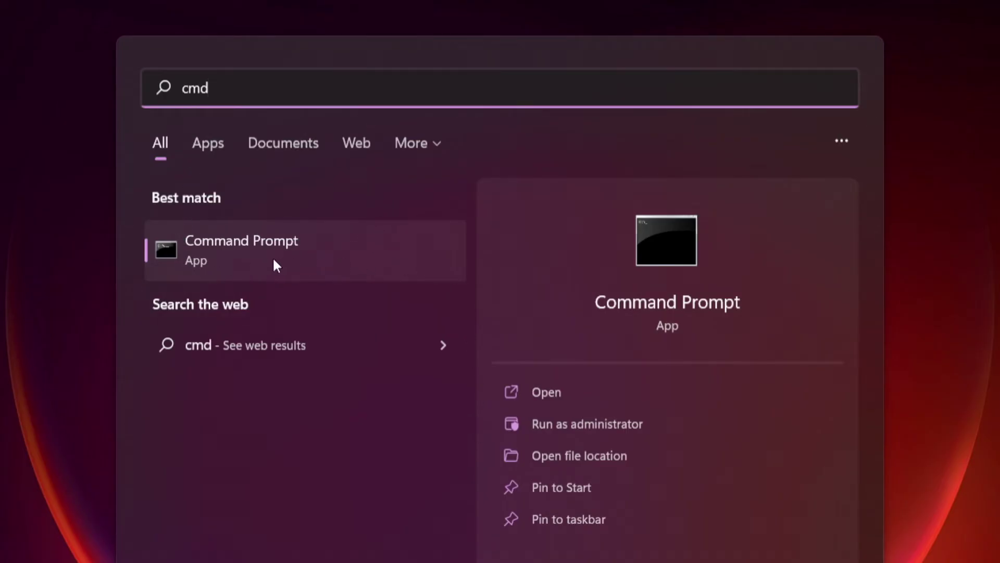
right_click(368, 245)
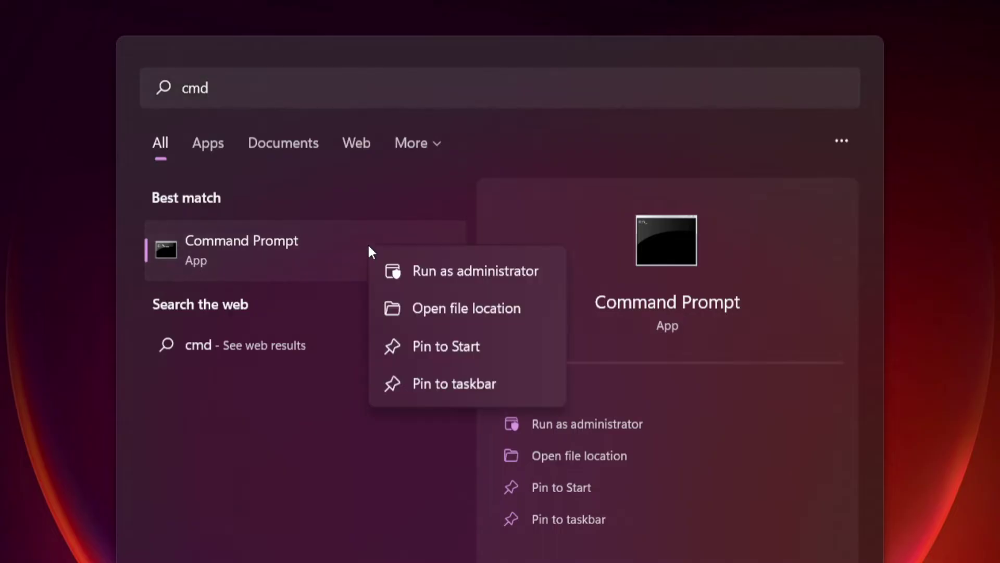
left_click(475, 270)
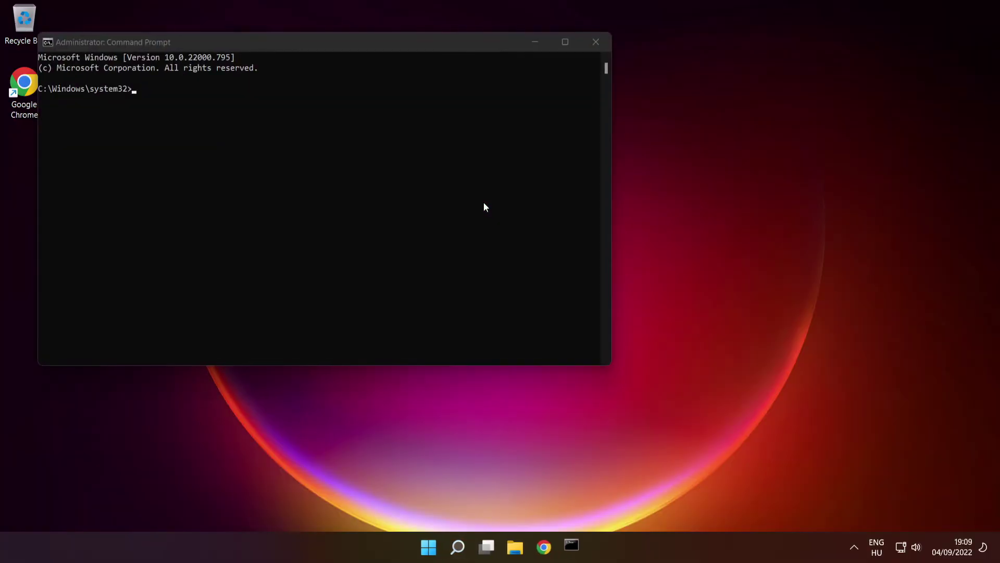
left_click_drag(403, 44, 576, 126)
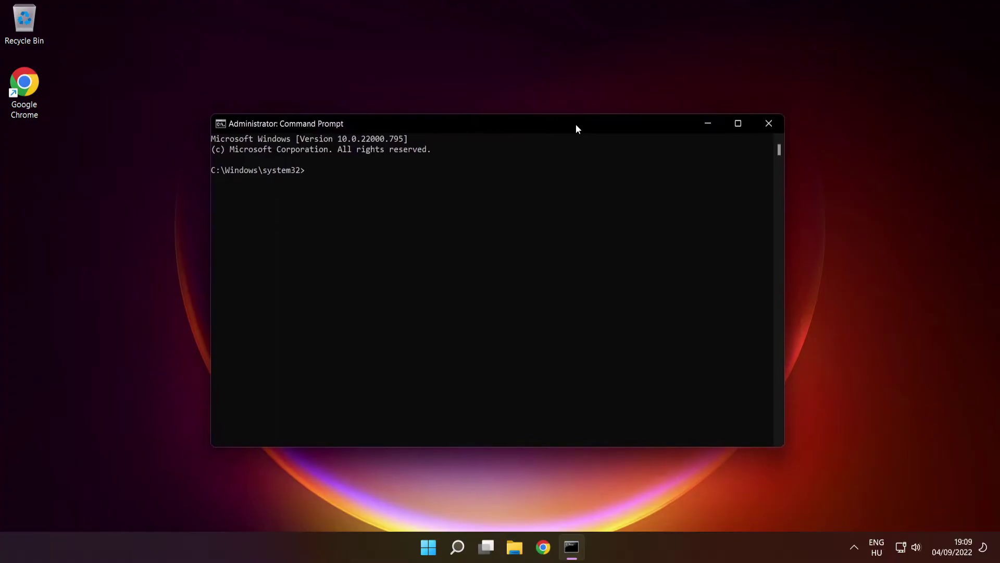
Run the system file check with sfc /scannow and close Command Prompt once the scan is finished
type("sfc /scannow")
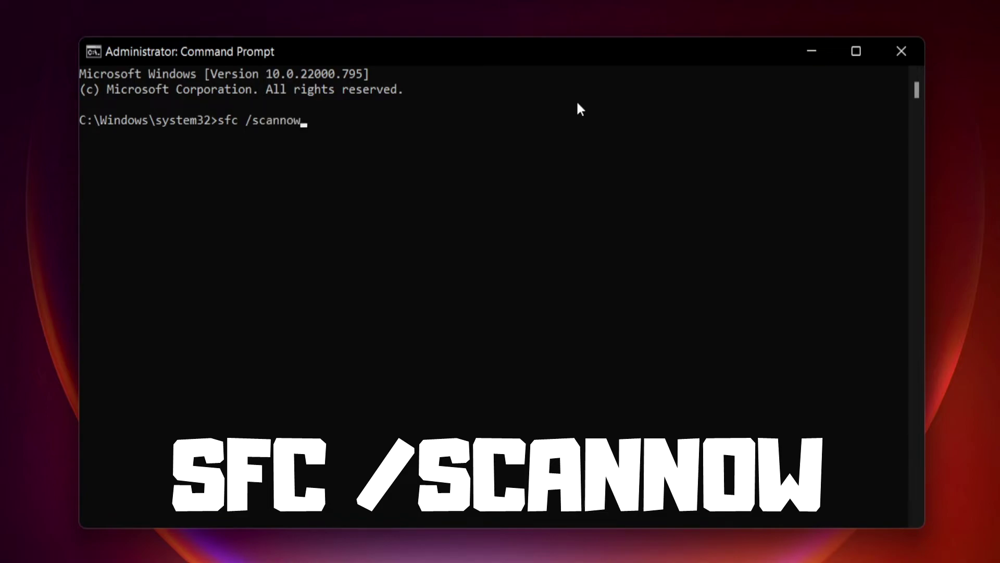
key("Return")
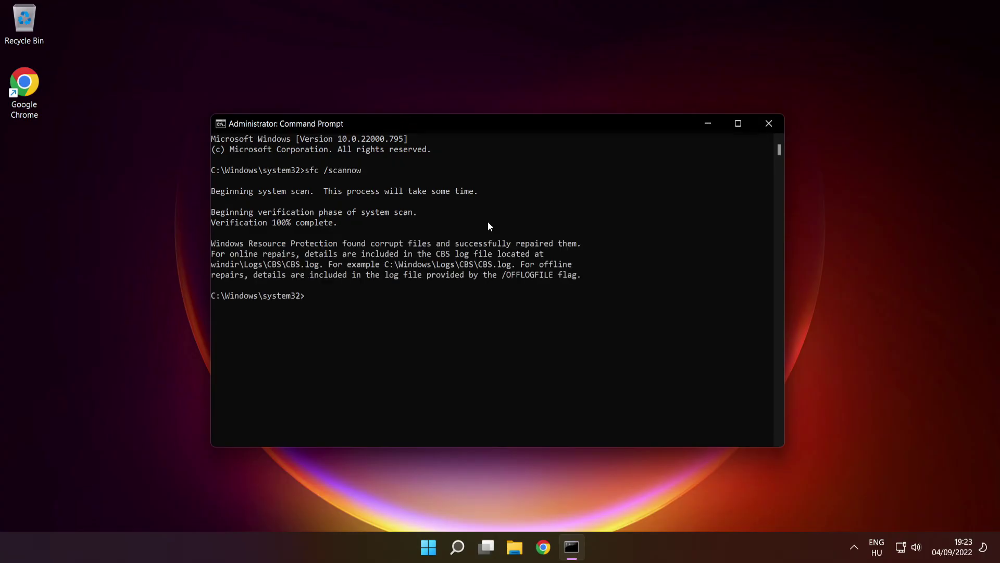
left_click(769, 126)
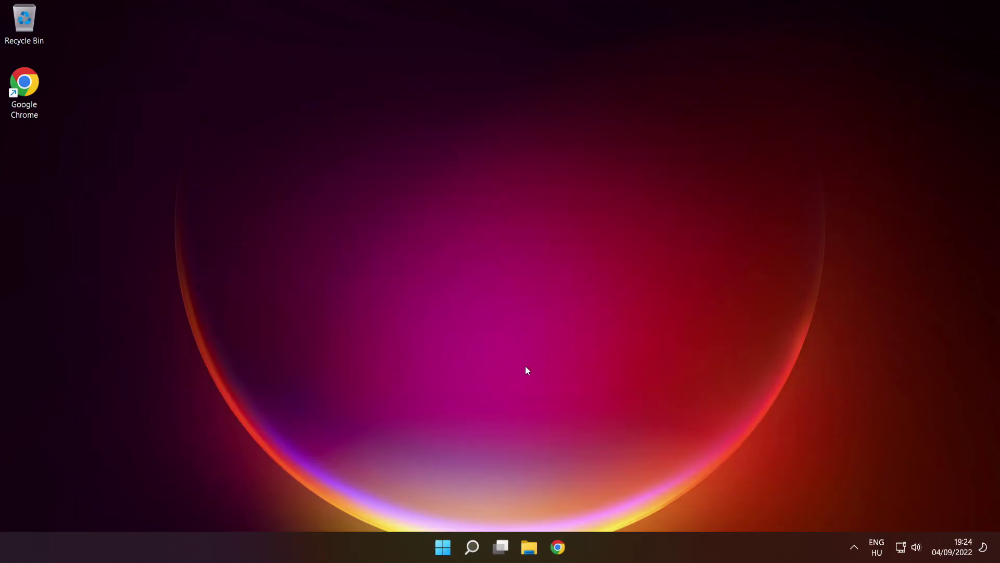
Restart the computer from the Windows power options
left_click(442, 542)
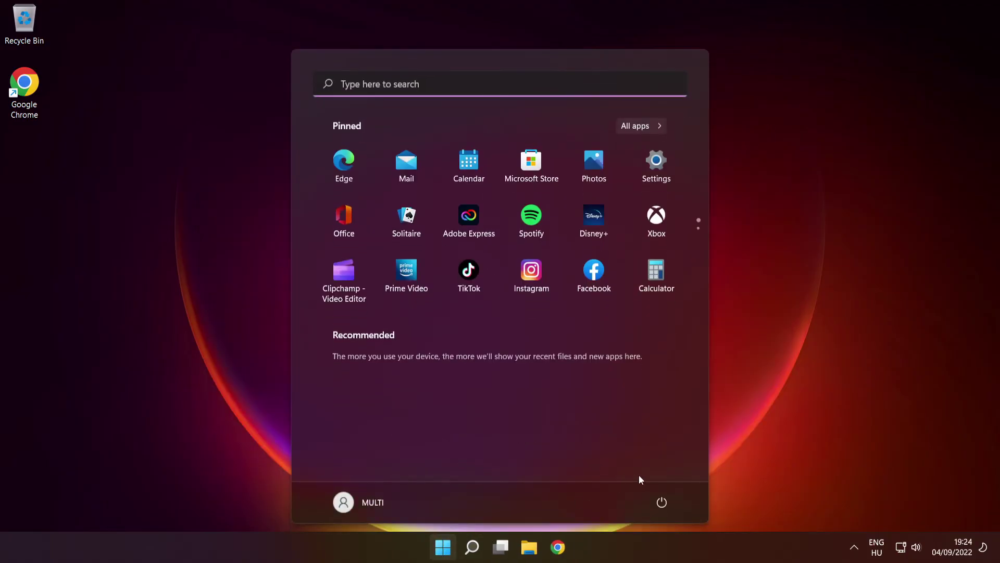
left_click(662, 501)
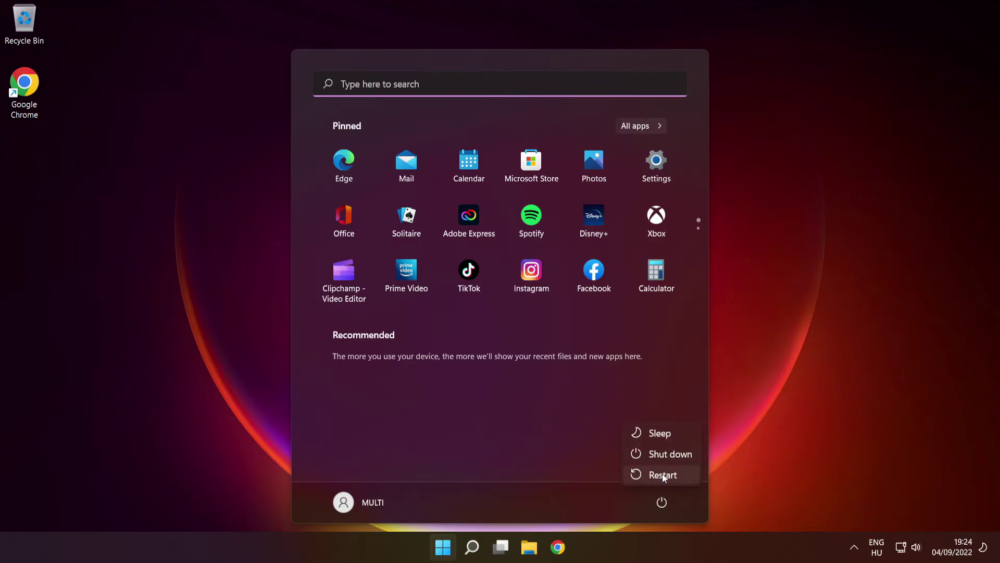
left_click(663, 475)
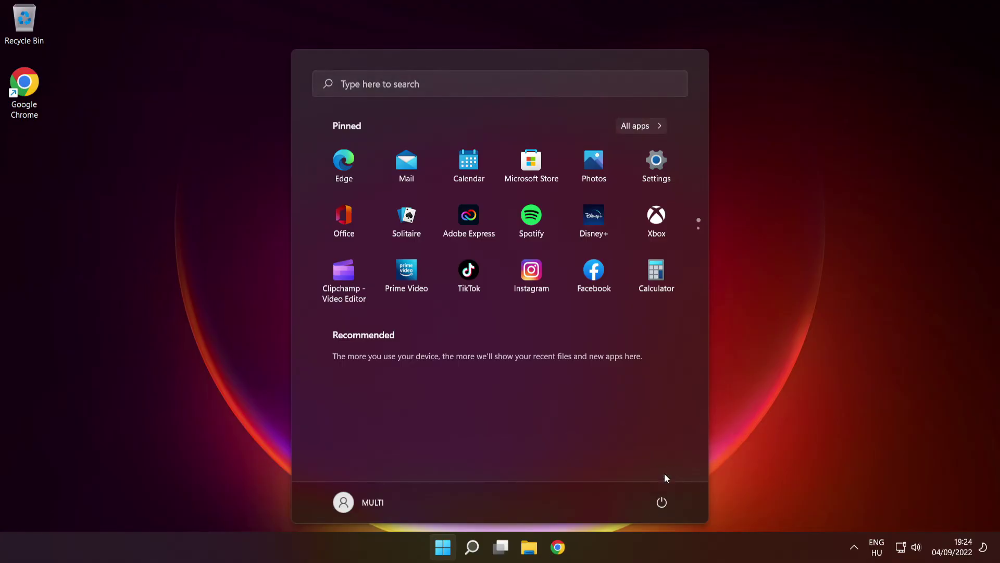